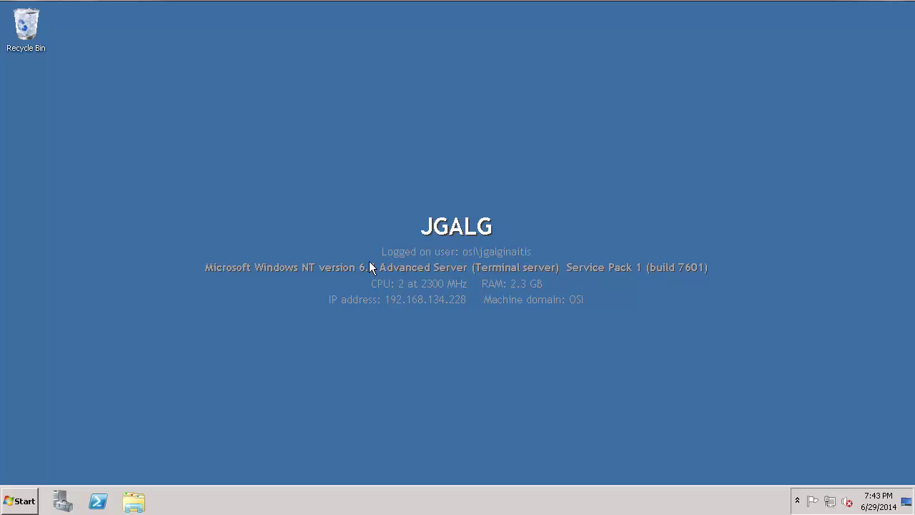
Launch PI System Management Tools from the Start menu, connecting to the JGALG server.
{"action": "left_click", "coordinate": [17, 502]}
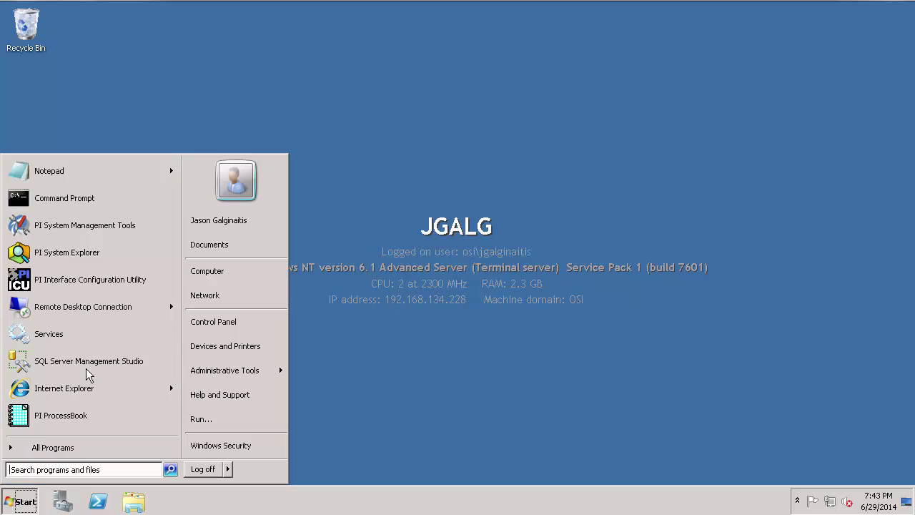
{"action": "left_click", "coordinate": [82, 226]}
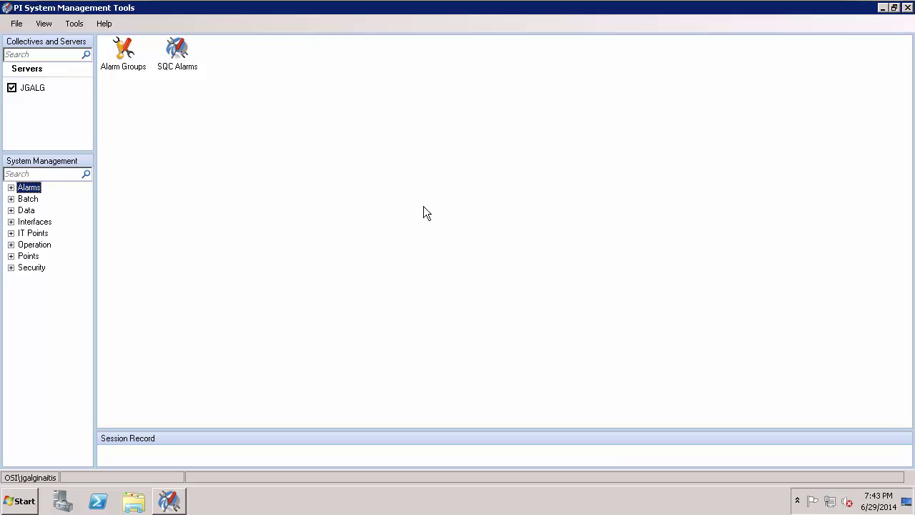
Open Security > Identities, Users, & Groups and restart the tools with administrator rights.
{"action": "left_click", "coordinate": [11, 267]}
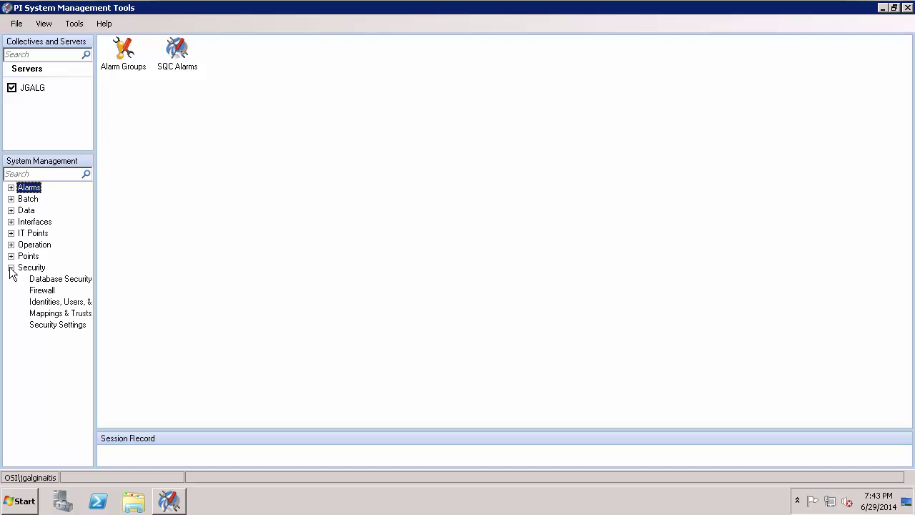
{"action": "left_click", "coordinate": [51, 303]}
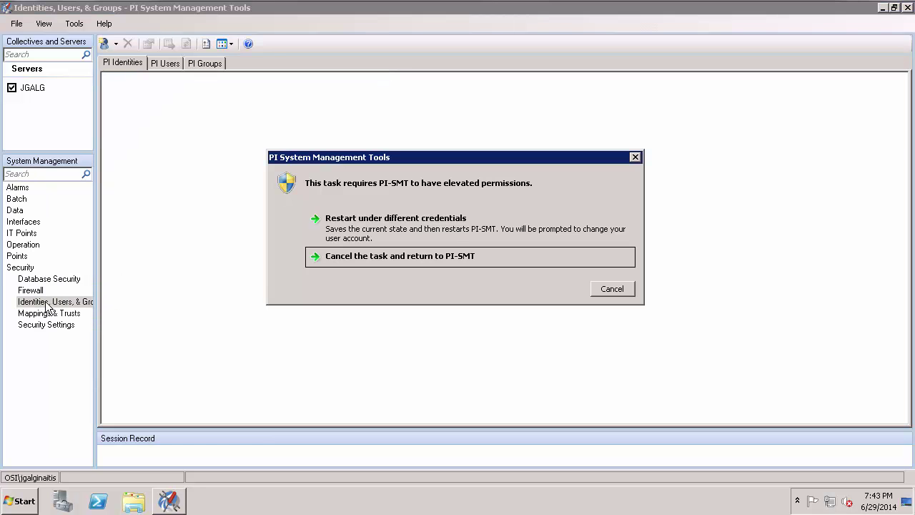
{"action": "left_click", "coordinate": [461, 227]}
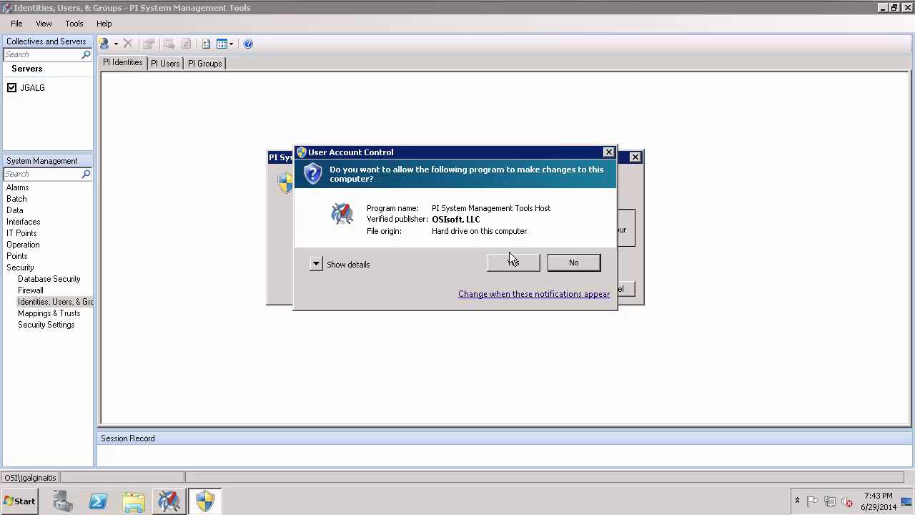
{"action": "left_click", "coordinate": [513, 271]}
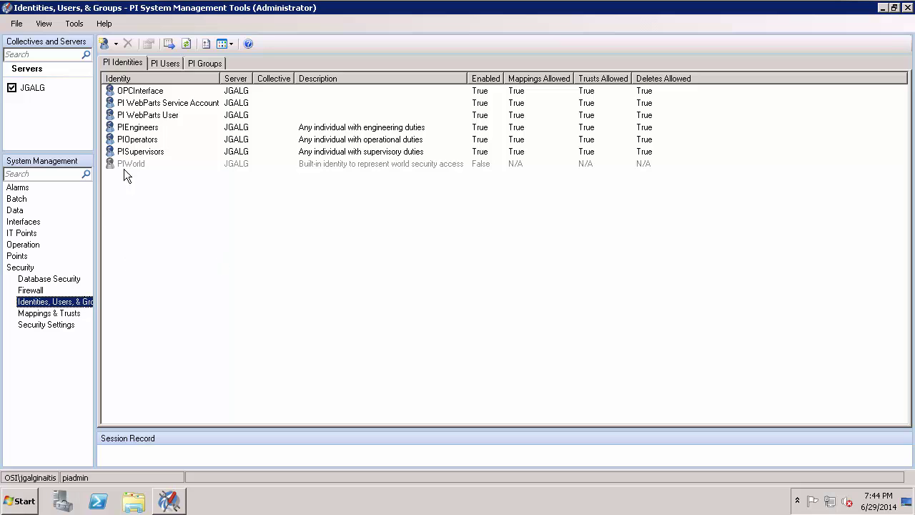
Create a new PI identity named 'Test' from the identity list.
{"action": "left_click", "coordinate": [153, 103]}
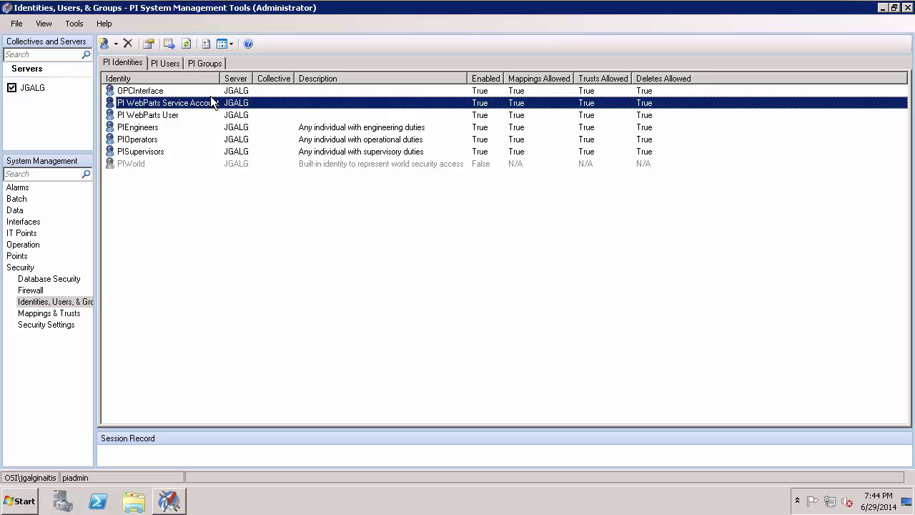
{"action": "right_click", "coordinate": [190, 192]}
{"action": "left_click", "coordinate": [234, 202]}
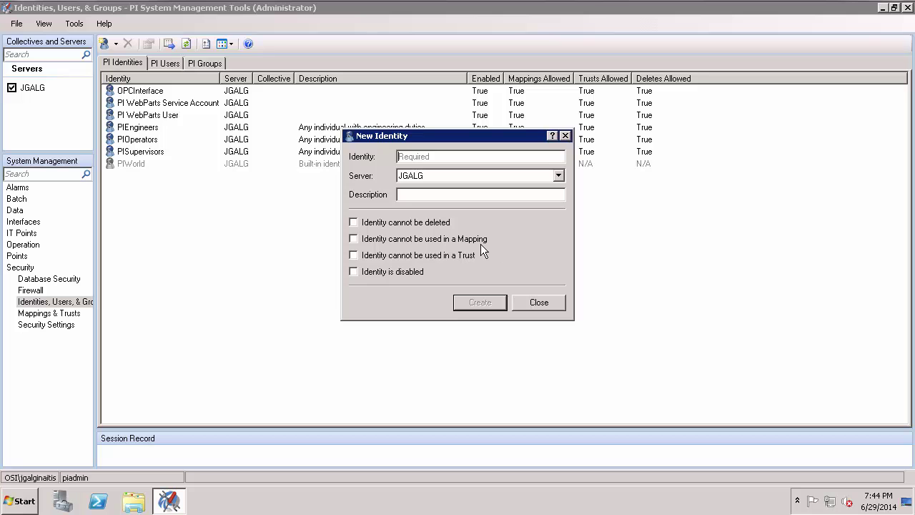
{"action": "type", "text": "Test"}
{"action": "left_click", "coordinate": [490, 310]}
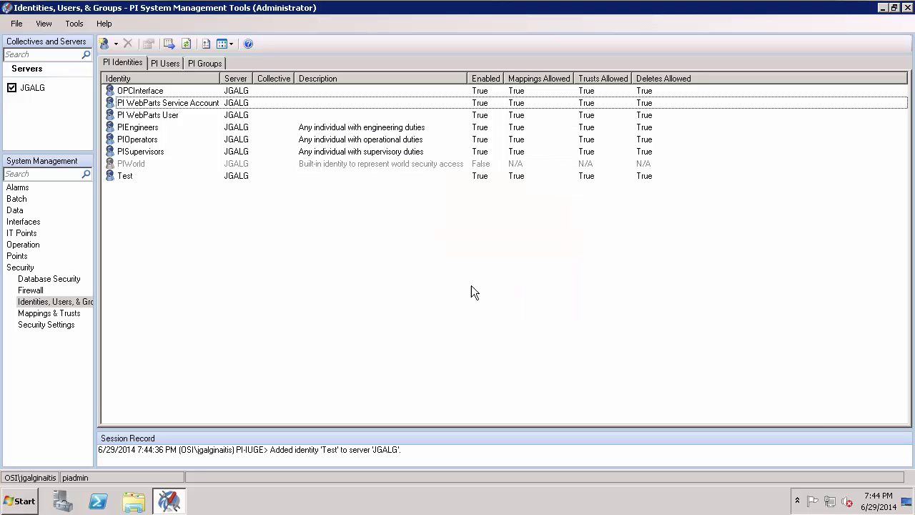
Review the PI WebParts Service Account and new Test identity entries.
{"action": "left_click", "coordinate": [199, 104]}
{"action": "left_click", "coordinate": [135, 178]}
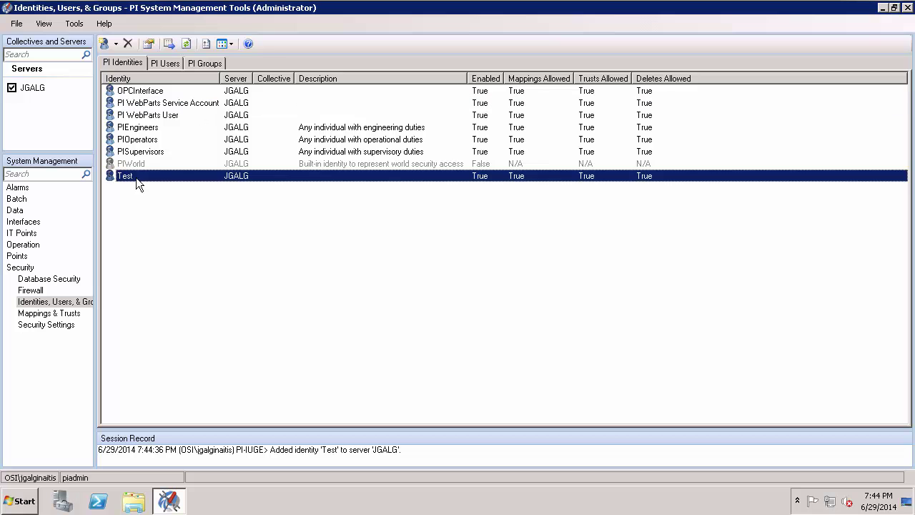
{"action": "left_click", "coordinate": [168, 107]}
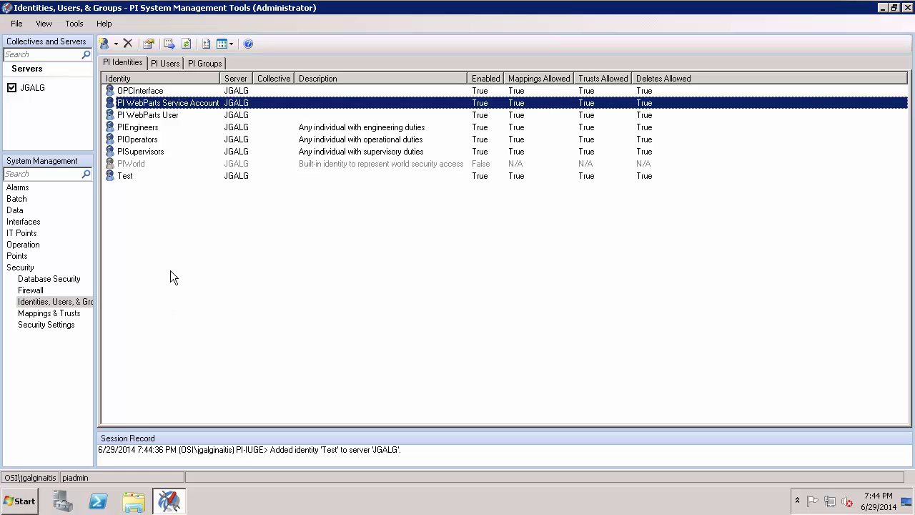
Show the Database Security tables under Security for JGALG.
{"action": "left_click", "coordinate": [69, 281]}
Open the PIPOINT table's security and add PI WebParts Service Account to it.
{"action": "left_click", "coordinate": [146, 243]}
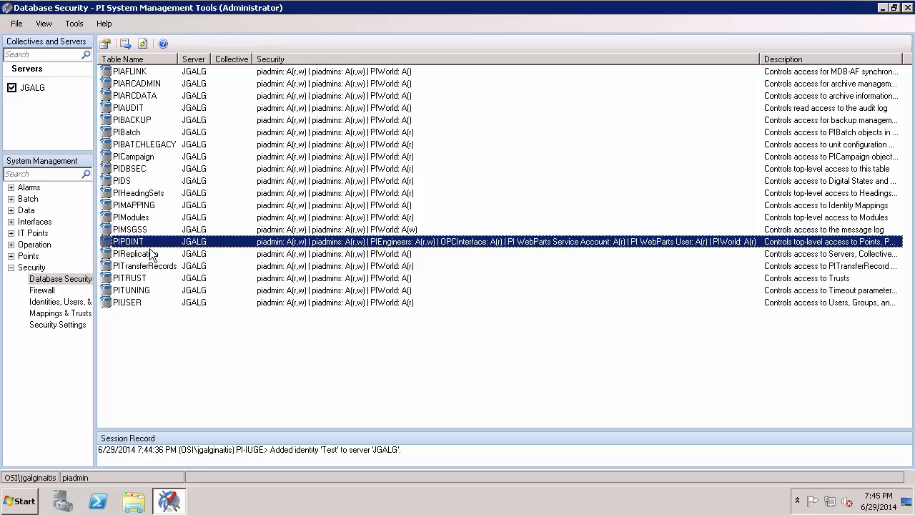
{"action": "double_click", "coordinate": [150, 243]}
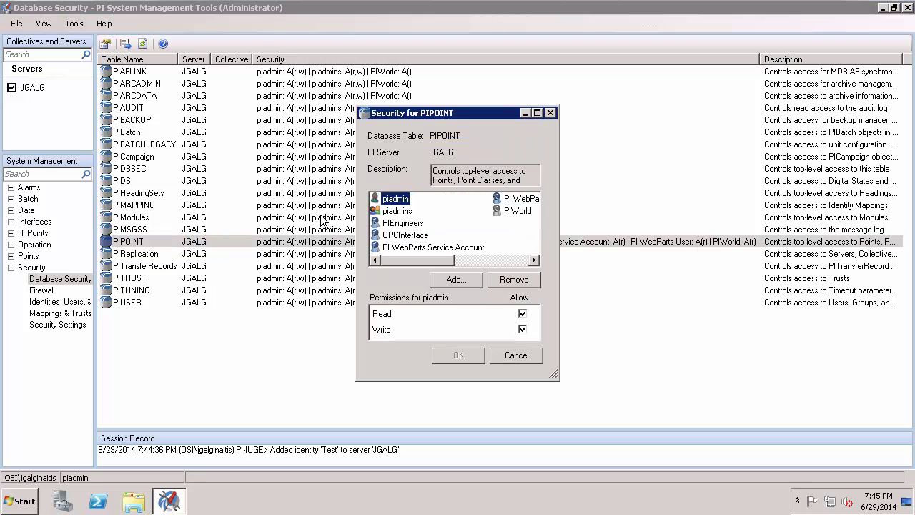
{"action": "left_click", "coordinate": [468, 249]}
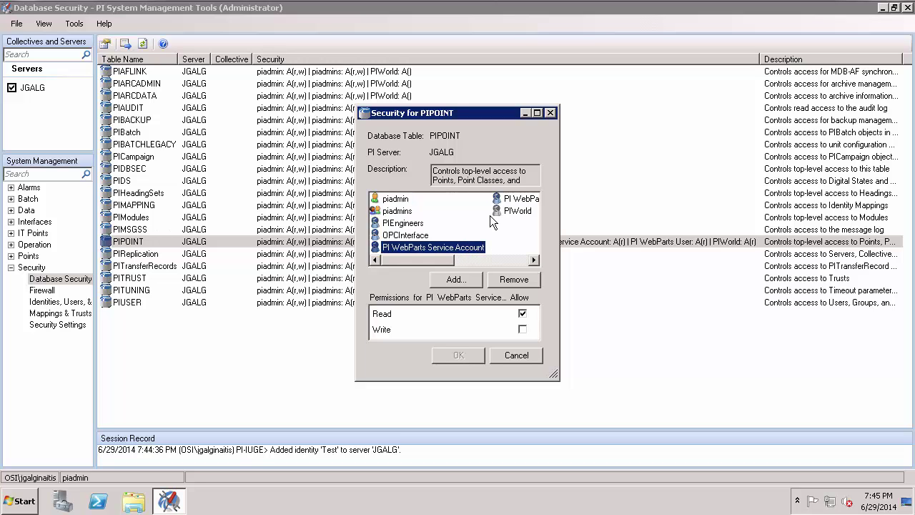
{"action": "left_click", "coordinate": [458, 279]}
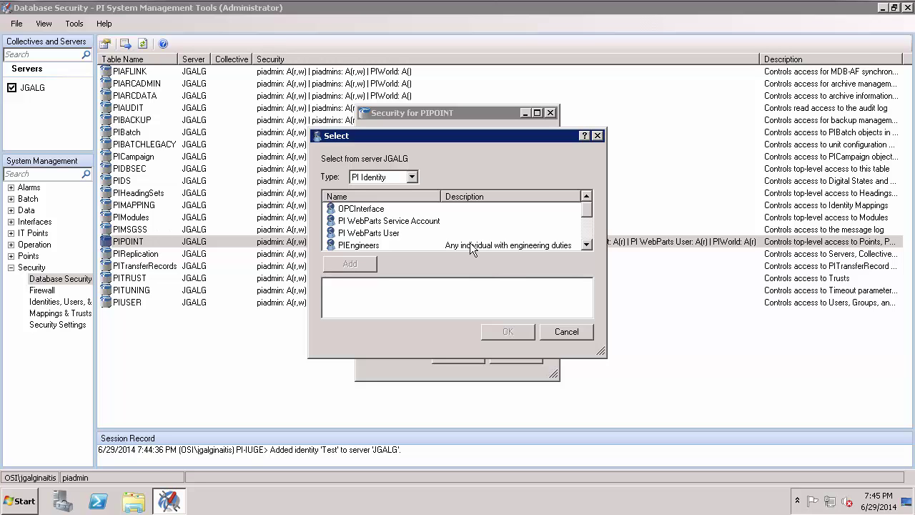
{"action": "scroll", "coordinate": [472, 248], "scroll_direction": "down", "scroll_amount": 1}
{"action": "scroll", "coordinate": [425, 210], "scroll_direction": "up", "scroll_amount": 1}
{"action": "left_click", "coordinate": [415, 223]}
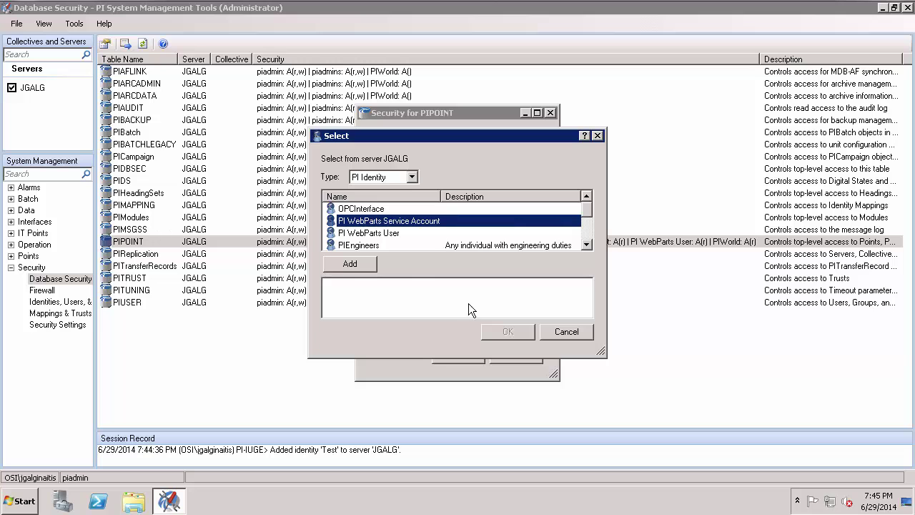
{"action": "left_click", "coordinate": [342, 267]}
{"action": "left_click", "coordinate": [509, 333]}
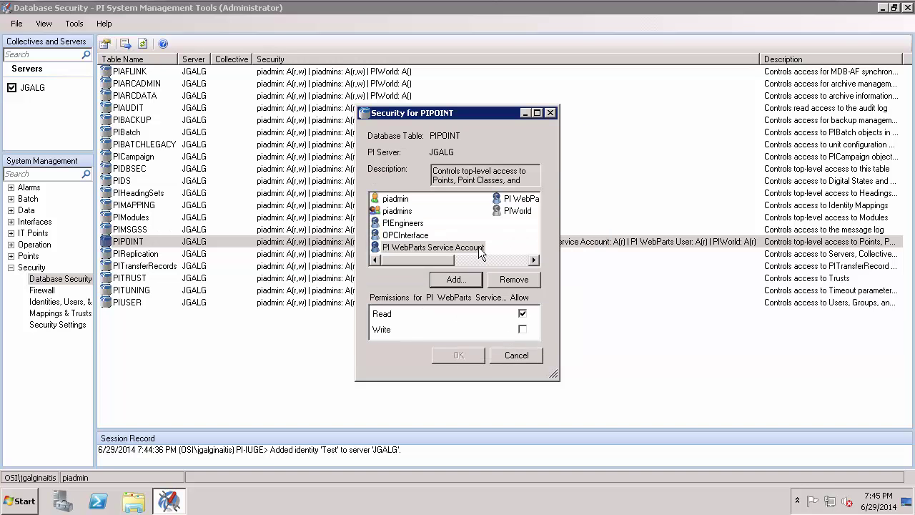
Keep only Read, A(r), for PI WebParts Service Account and save PIPOINT security.
{"action": "left_click", "coordinate": [480, 249]}
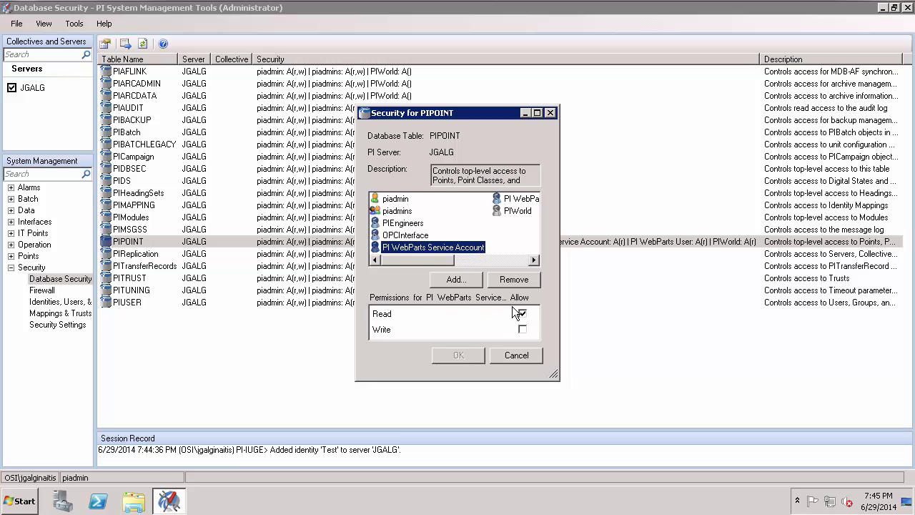
{"action": "left_click", "coordinate": [523, 331]}
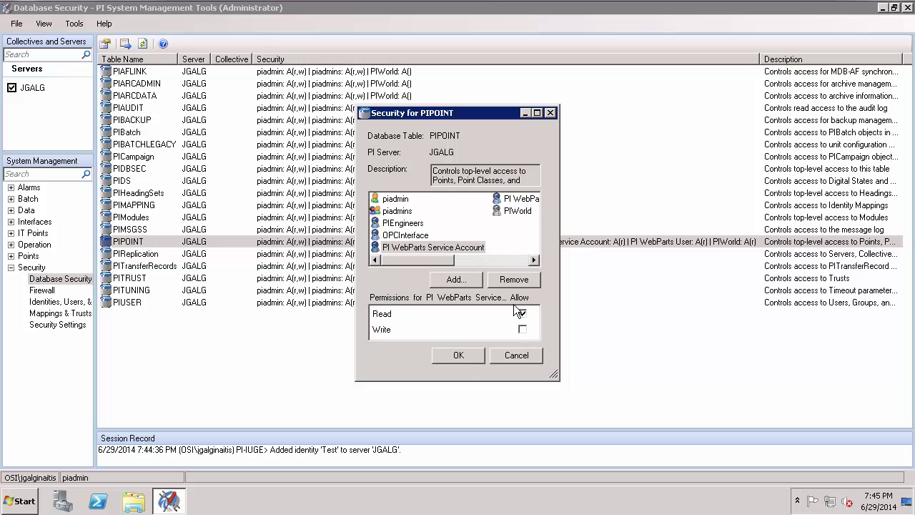
{"action": "left_click", "coordinate": [462, 355]}
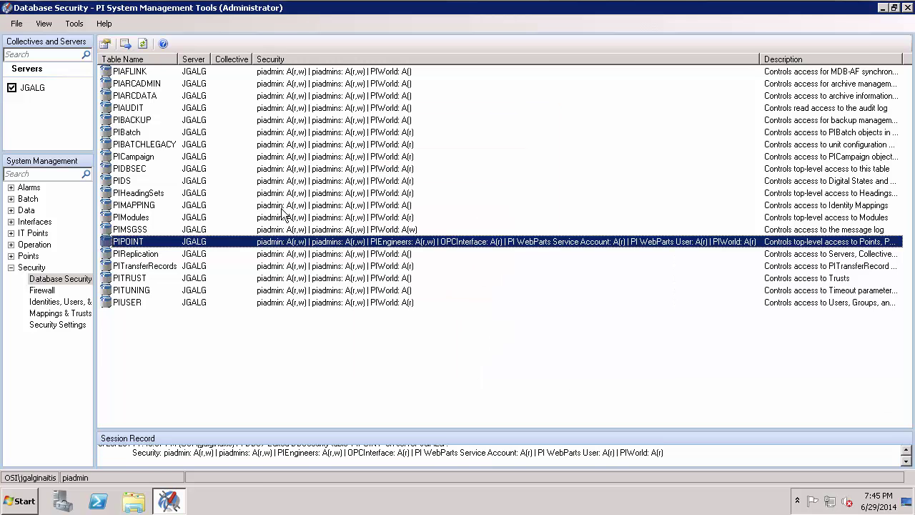
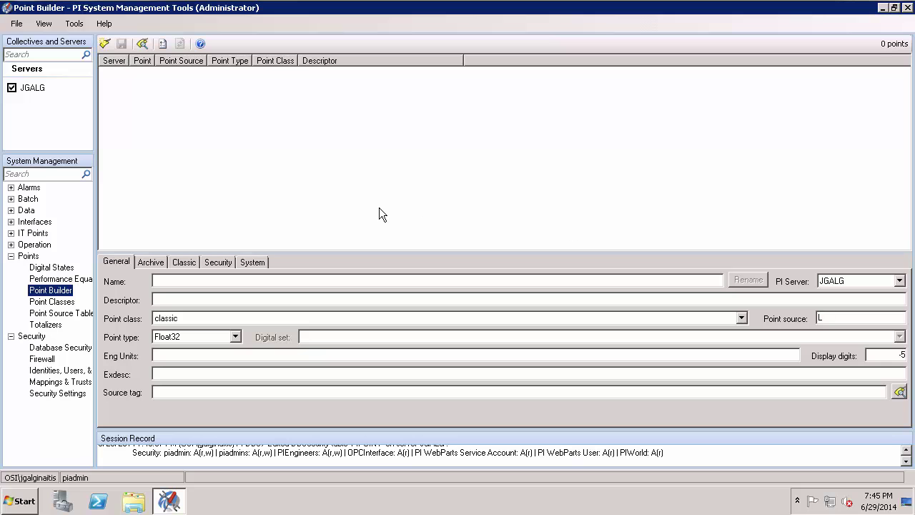
Search for tags matching sin* and load the SINUSOID point into Point Builder.
{"action": "left_click", "coordinate": [142, 43]}
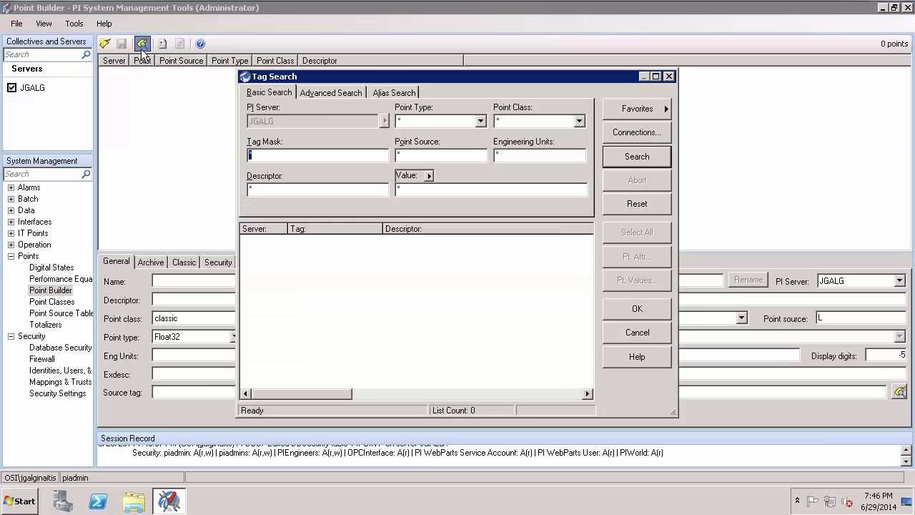
{"action": "left_click", "coordinate": [248, 157]}
{"action": "type", "text": "sin"}
{"action": "key", "text": "Return"}
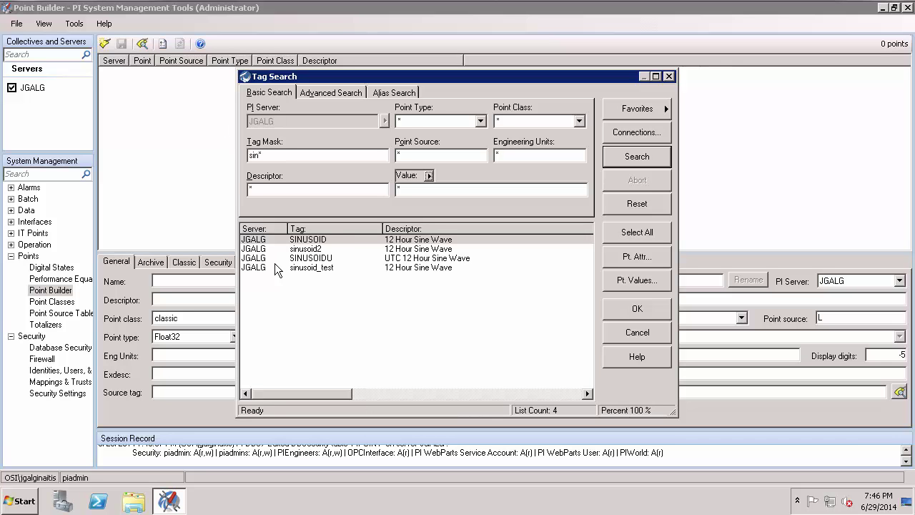
{"action": "double_click", "coordinate": [319, 242]}
{"action": "left_click", "coordinate": [184, 74]}
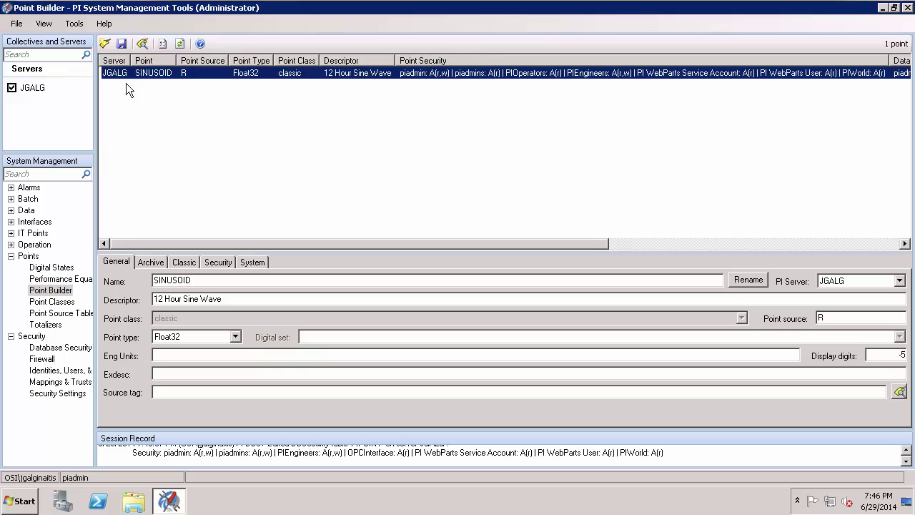
Add PI WebParts Service Account to SINUSOID's Point Security with Read only.
{"action": "left_click", "coordinate": [224, 263]}
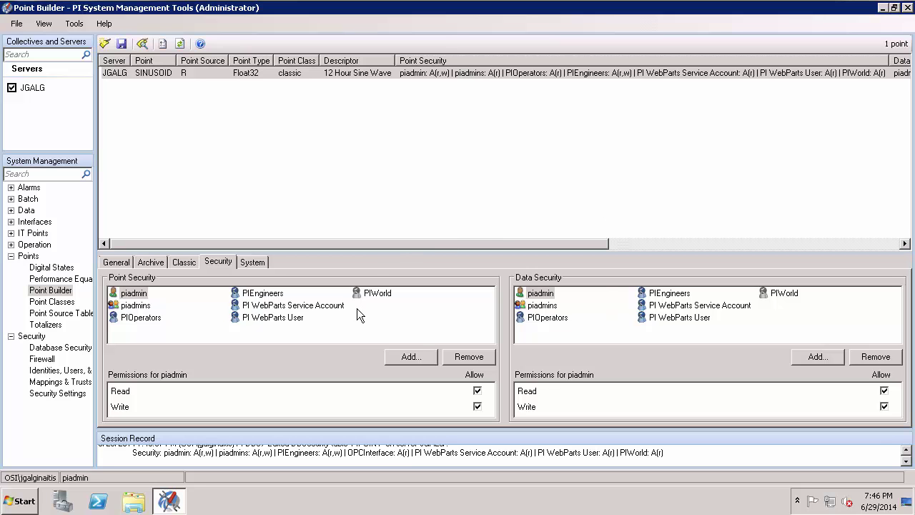
{"action": "left_click", "coordinate": [410, 356]}
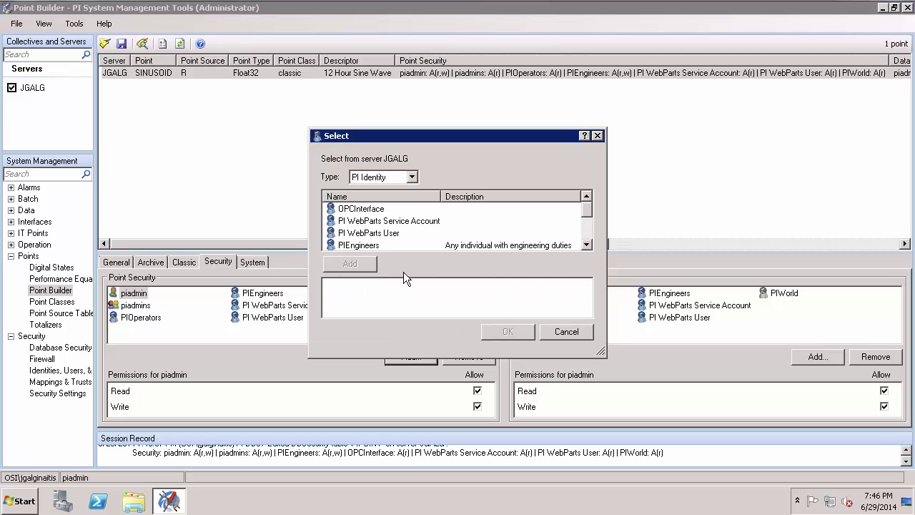
{"action": "left_click", "coordinate": [394, 223]}
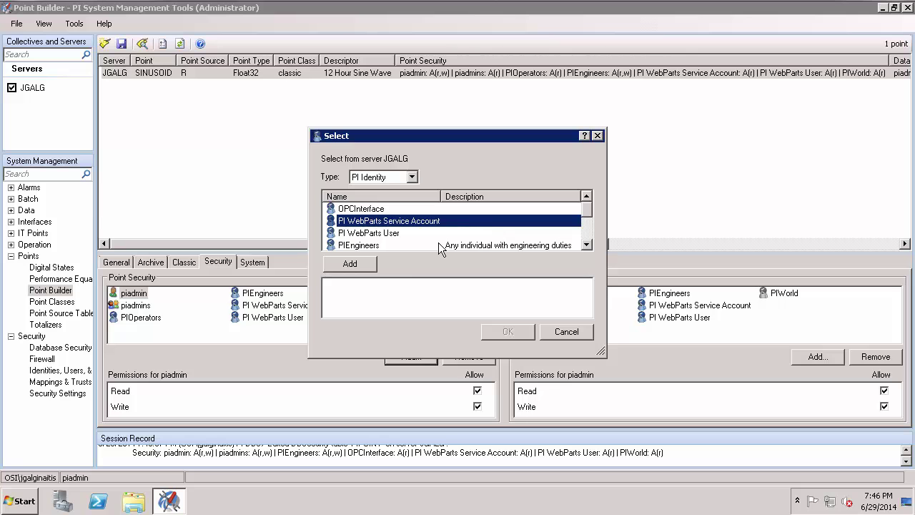
{"action": "left_click", "coordinate": [365, 264]}
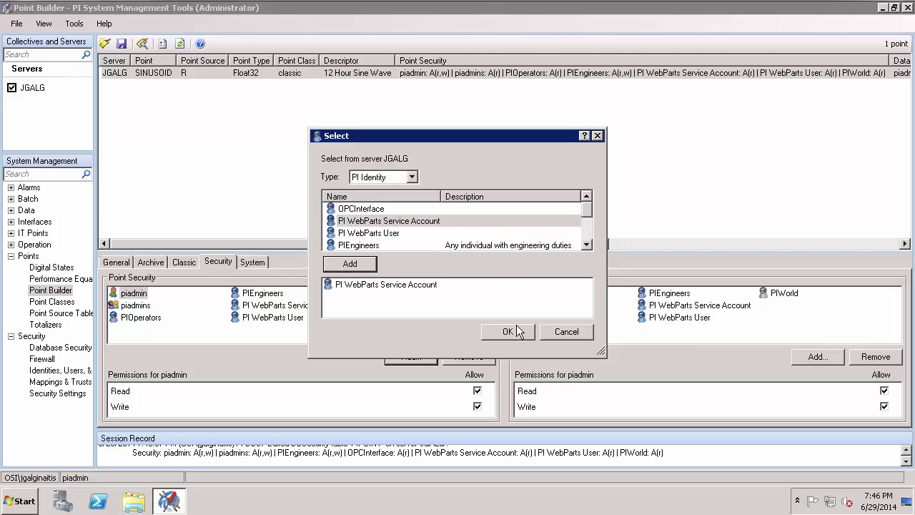
{"action": "left_click", "coordinate": [507, 331]}
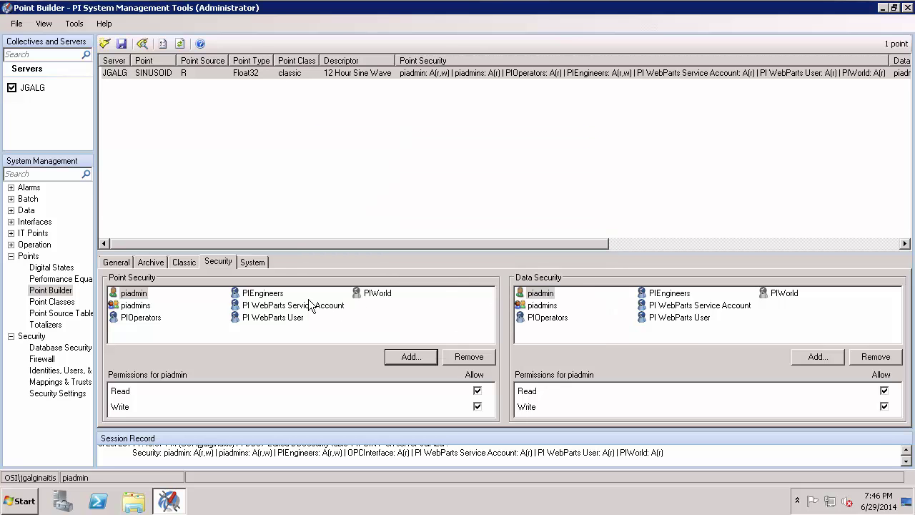
{"action": "left_click", "coordinate": [289, 306]}
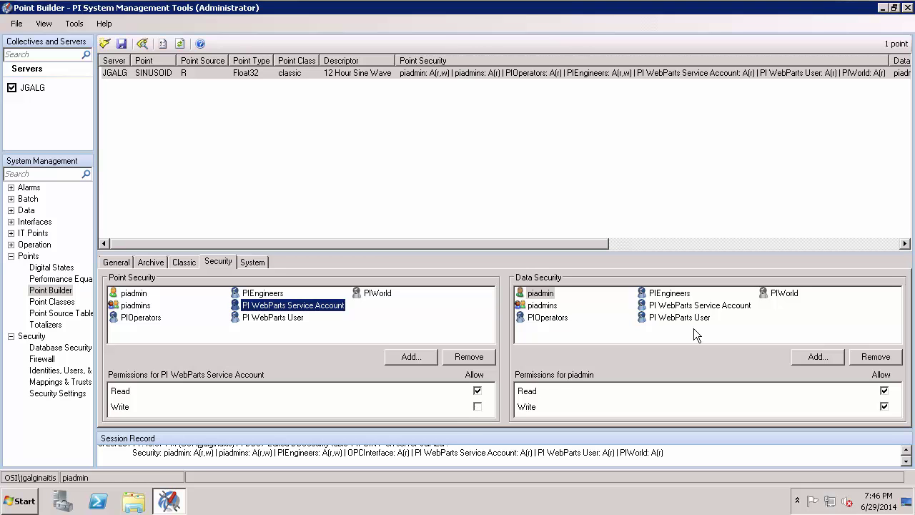
Add PI WebParts Service Account to SINUSOID's Data Security with Read checked and Write unchecked.
{"action": "left_click", "coordinate": [707, 306]}
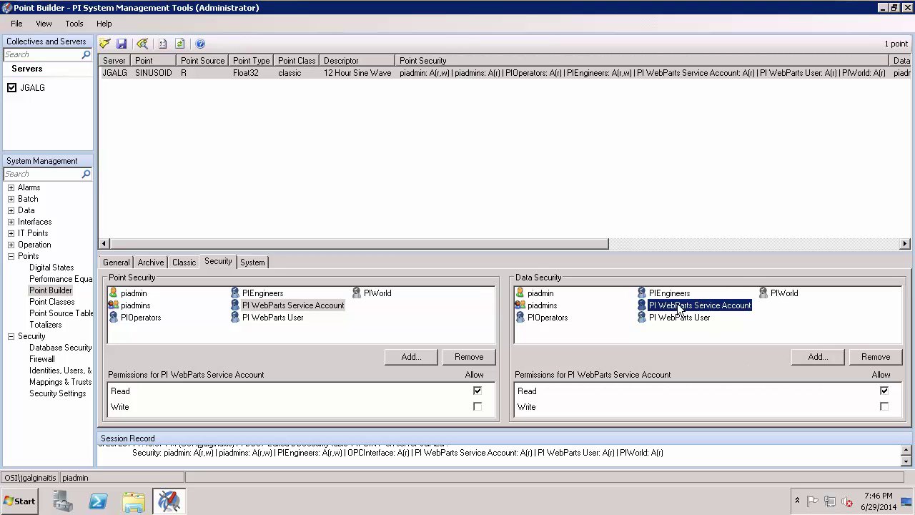
{"action": "left_click", "coordinate": [806, 357]}
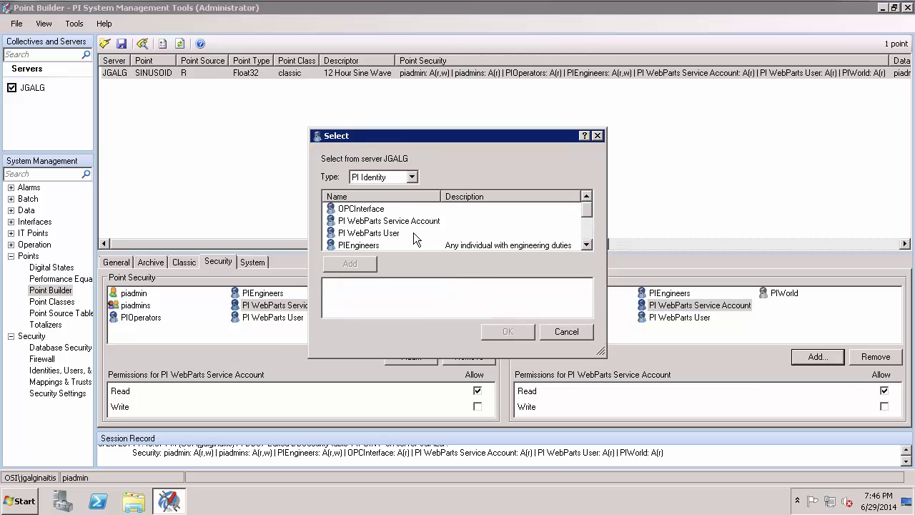
{"action": "left_click", "coordinate": [410, 221]}
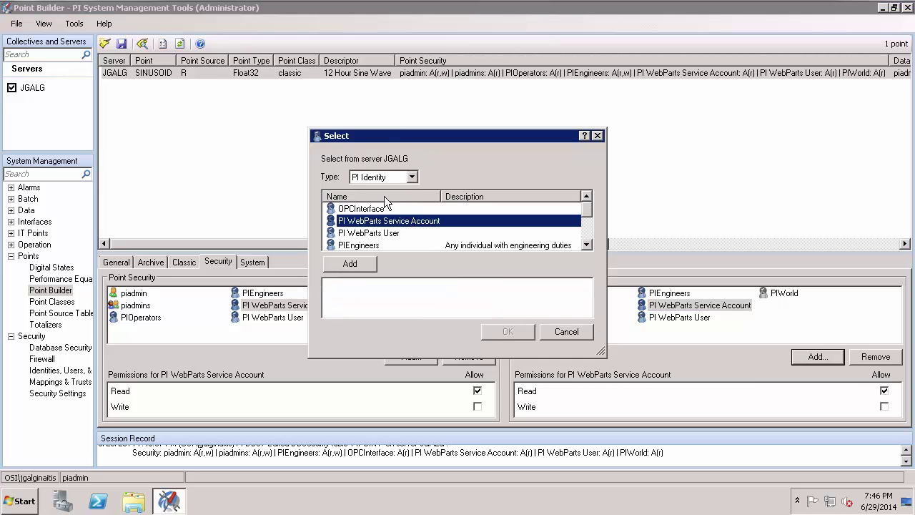
{"action": "left_click", "coordinate": [352, 264]}
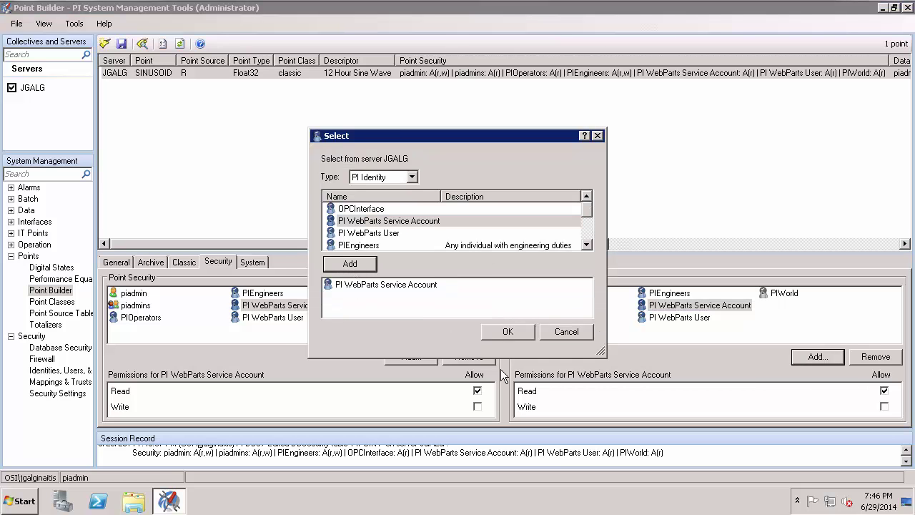
{"action": "left_click", "coordinate": [511, 332]}
{"action": "left_click", "coordinate": [686, 305]}
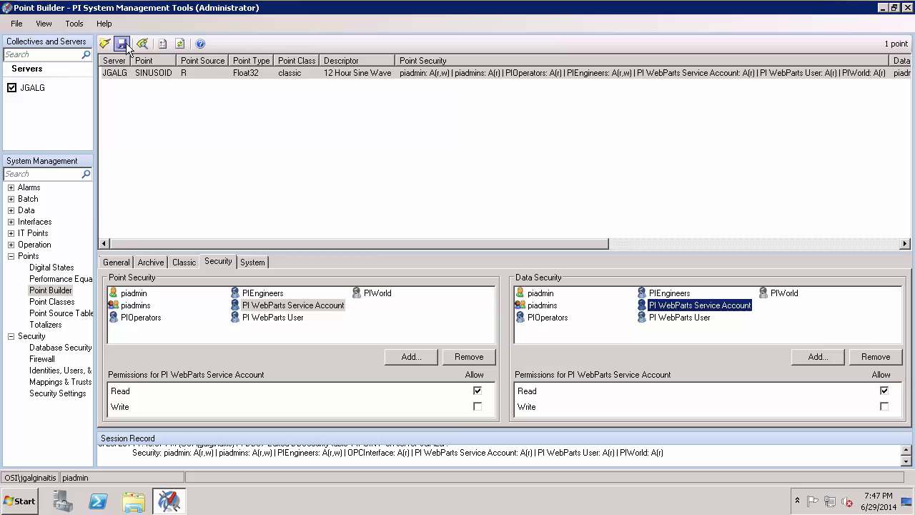
{"action": "left_click", "coordinate": [300, 307]}
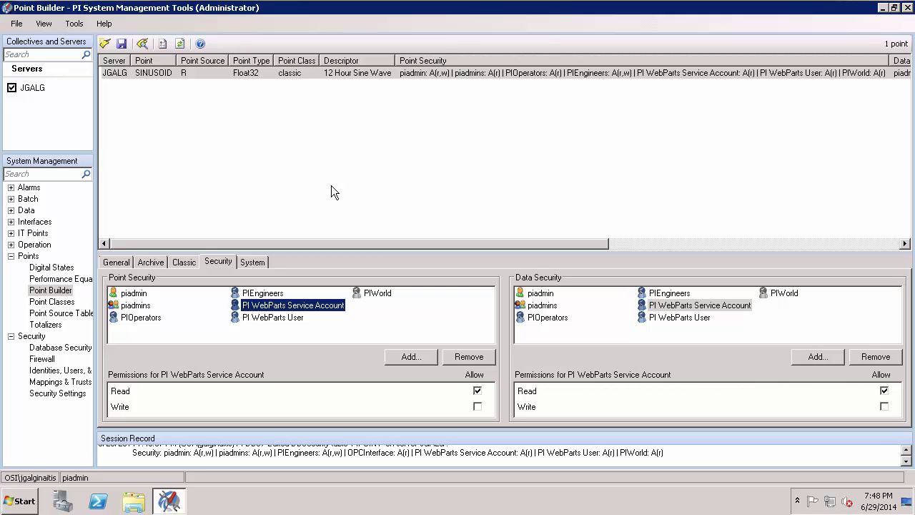
Start a new mapping from the Mappings & Trusts list.
{"action": "left_click", "coordinate": [60, 383]}
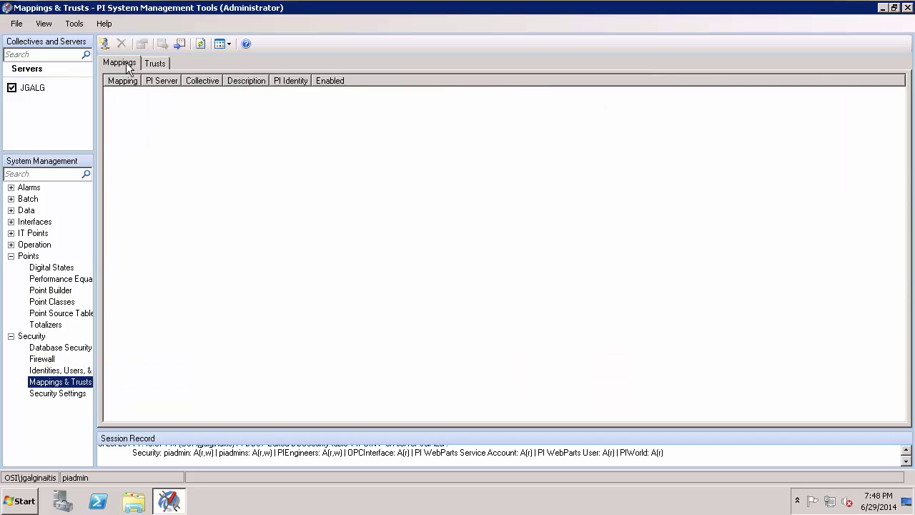
{"action": "left_click", "coordinate": [127, 65]}
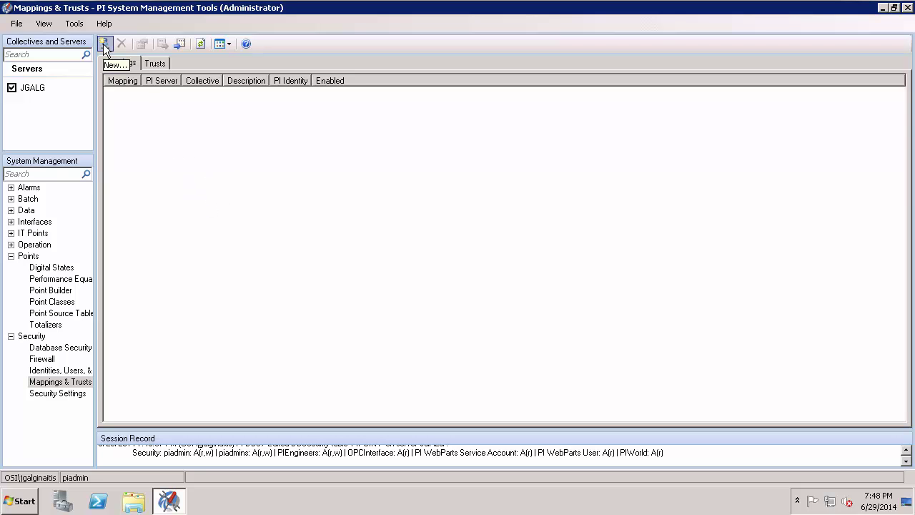
{"action": "right_click", "coordinate": [128, 104]}
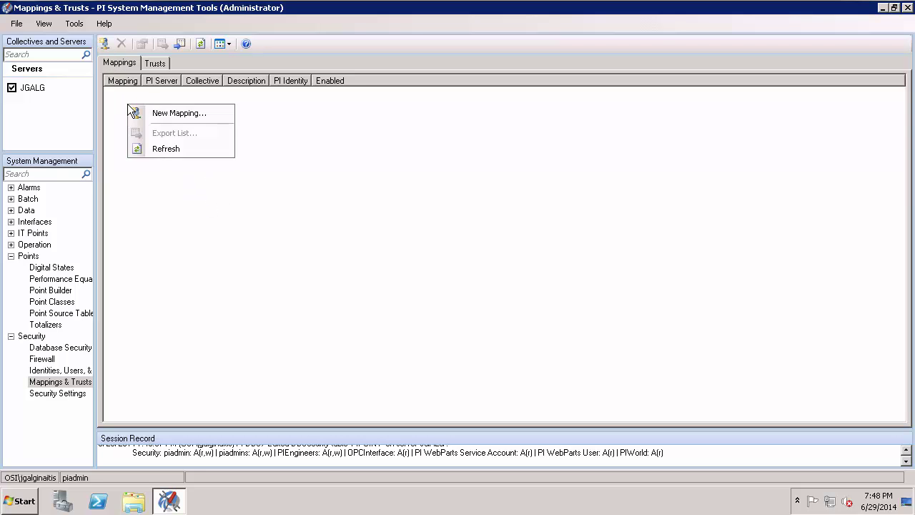
{"action": "left_click", "coordinate": [170, 115]}
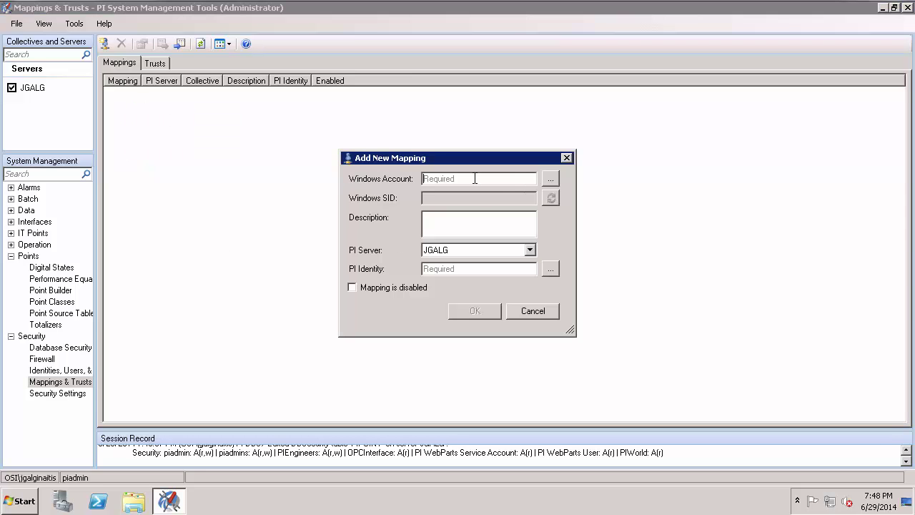
Enter and resolve the PI web clients service account as the mapping's Windows account.
{"action": "left_click", "coordinate": [549, 183]}
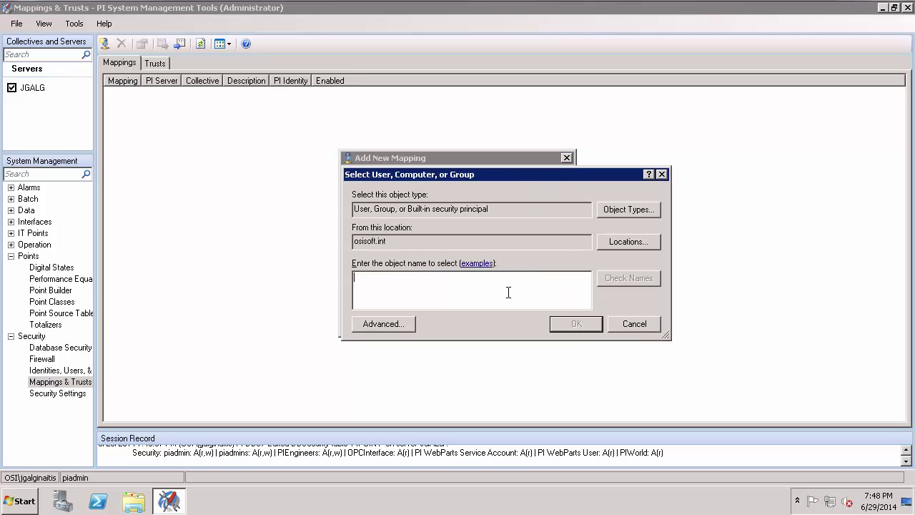
{"action": "type", "text": "svc-piweb"}
{"action": "type", "text": "parts"}
{"action": "key", "text": "BackSpace"}
{"action": "key", "text": "BackSpace"}
{"action": "key", "text": "BackSpace"}
{"action": "key", "text": "BackSpace"}
{"action": "key", "text": "BackSpace"}
{"action": "type", "text": "clients"}
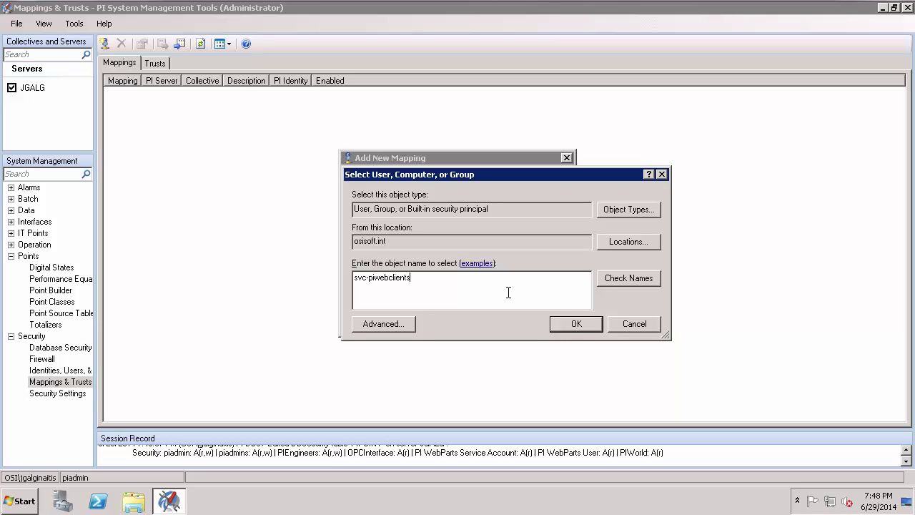
{"action": "type", "text": "sv"}
{"action": "left_click", "coordinate": [654, 276]}
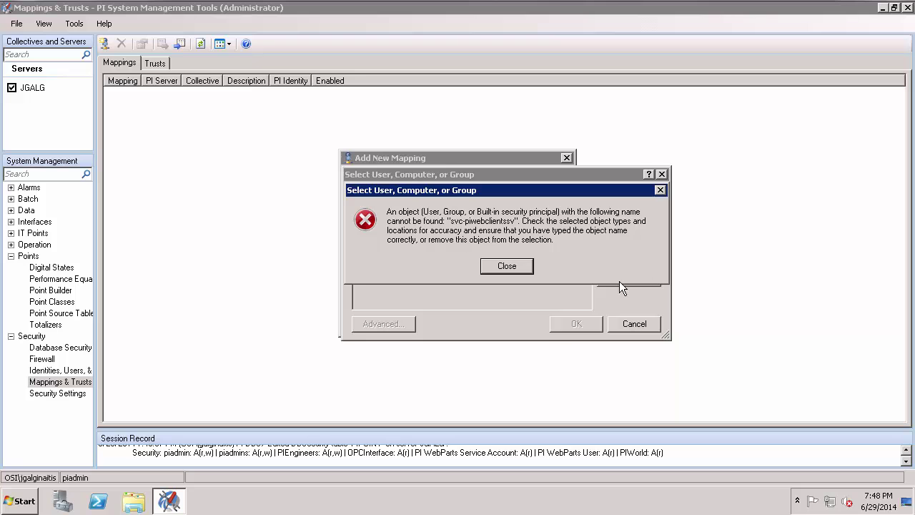
{"action": "left_click", "coordinate": [522, 264]}
{"action": "left_click", "coordinate": [366, 277]}
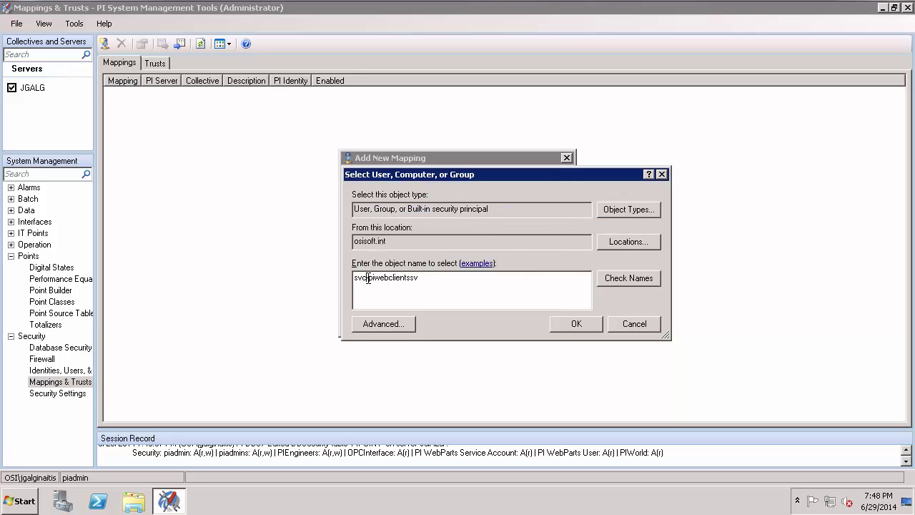
{"action": "type", "text": "ts"}
{"action": "left_click", "coordinate": [636, 280]}
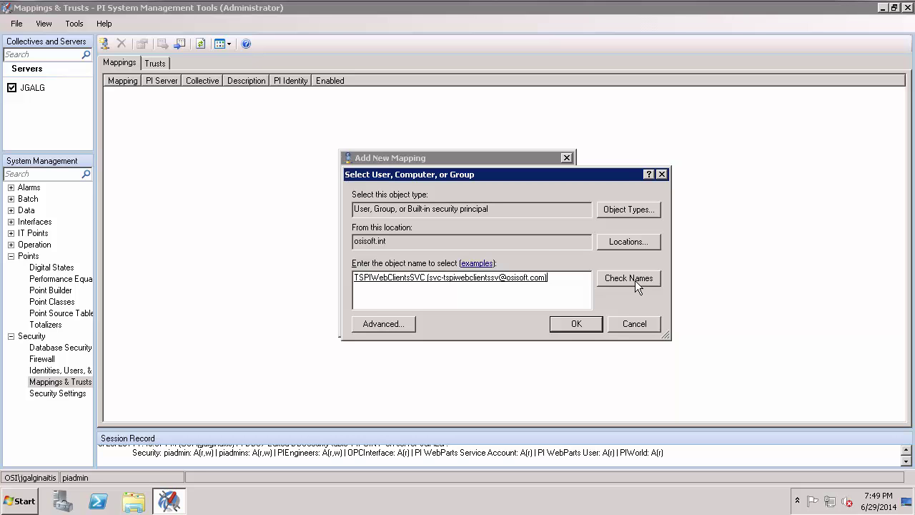
{"action": "left_click", "coordinate": [595, 324]}
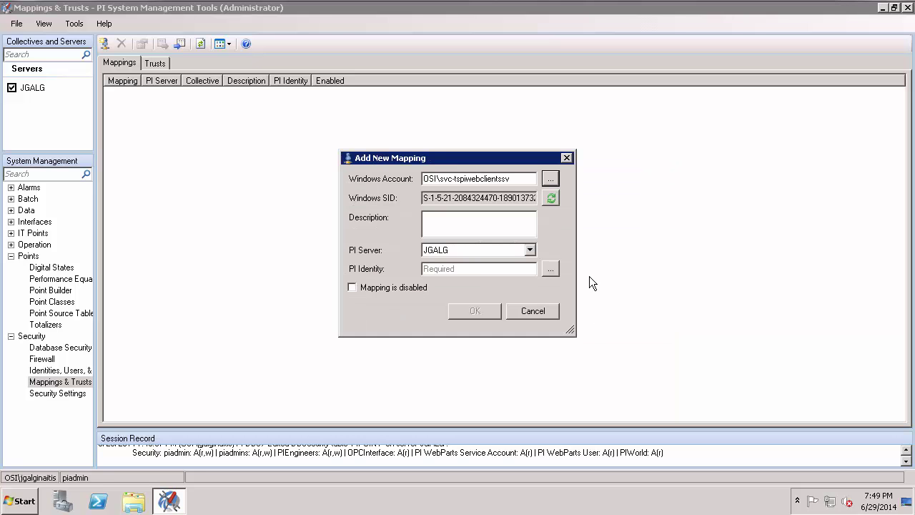
Set the PI Identity to PI WebParts Service Account, create the mapping, and widen its columns.
{"action": "left_click", "coordinate": [465, 271]}
{"action": "left_click", "coordinate": [551, 272]}
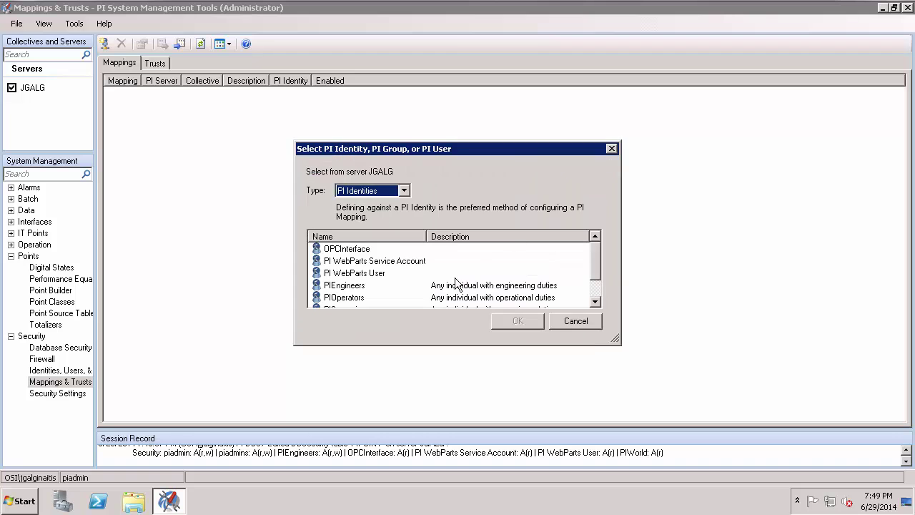
{"action": "left_click", "coordinate": [417, 261]}
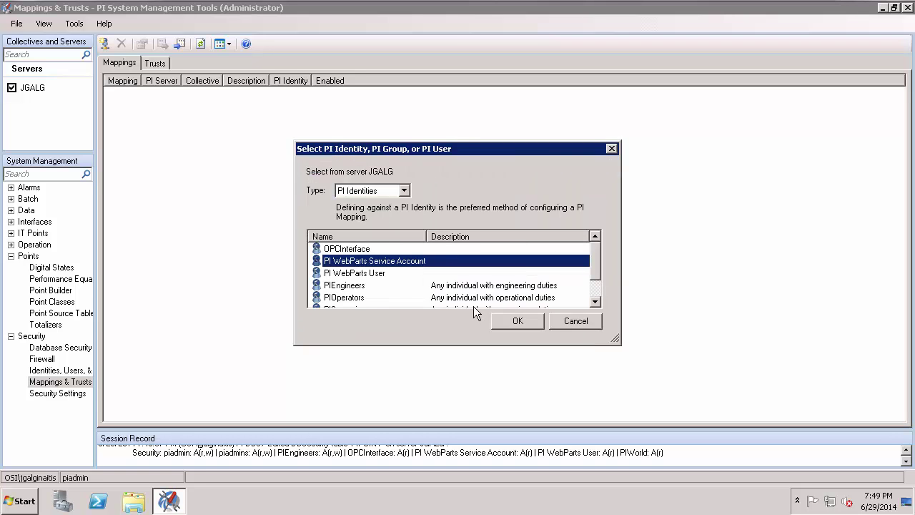
{"action": "left_click", "coordinate": [518, 321]}
{"action": "left_click", "coordinate": [480, 312]}
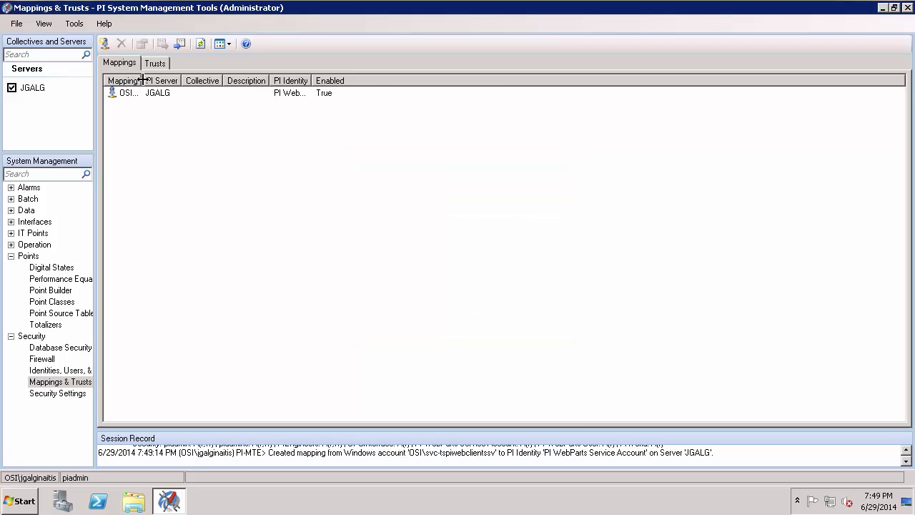
{"action": "double_click", "coordinate": [143, 81]}
{"action": "left_click", "coordinate": [164, 94]}
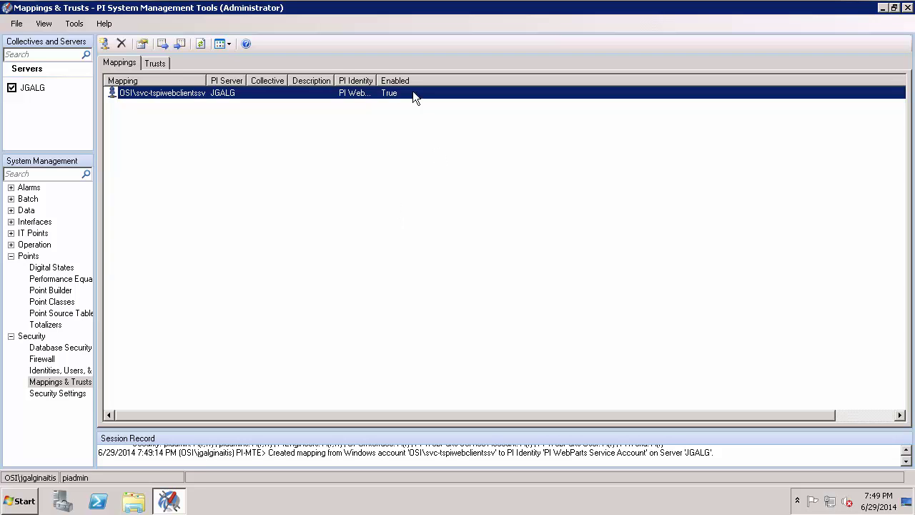
{"action": "double_click", "coordinate": [378, 80]}
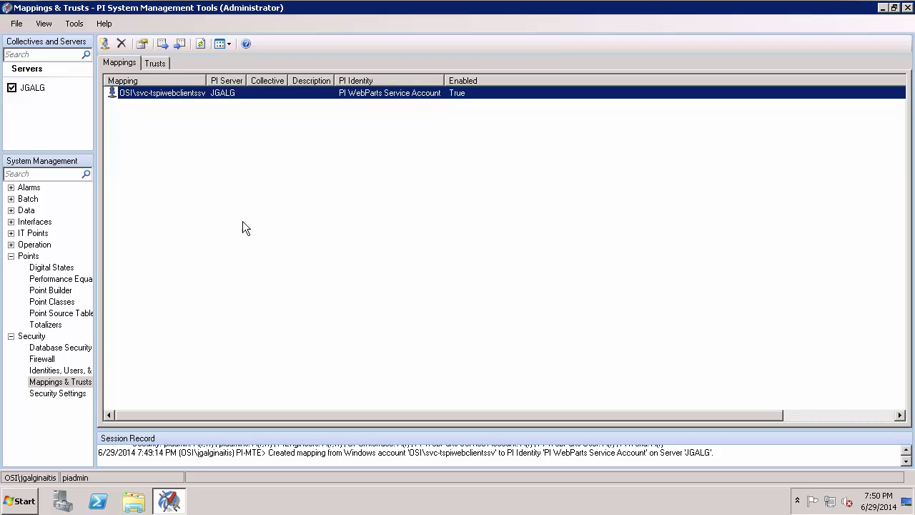
Check PI WebParts User's Read permission on the PIPOINT table in Database Security, then cancel.
{"action": "left_click", "coordinate": [60, 370]}
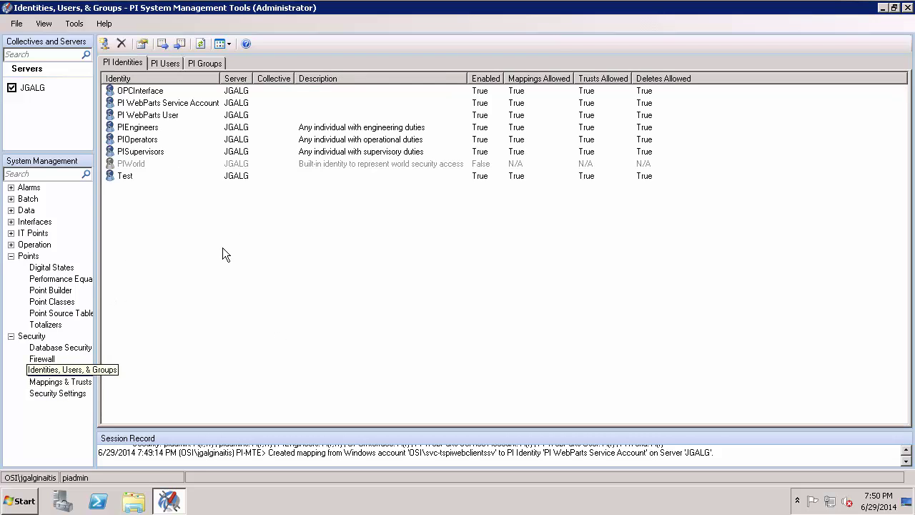
{"action": "left_click", "coordinate": [169, 116]}
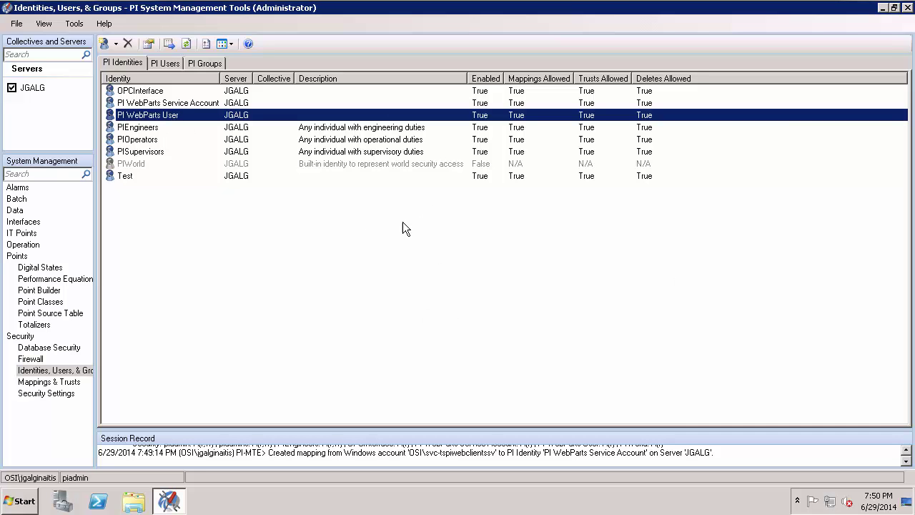
{"action": "left_click", "coordinate": [50, 359]}
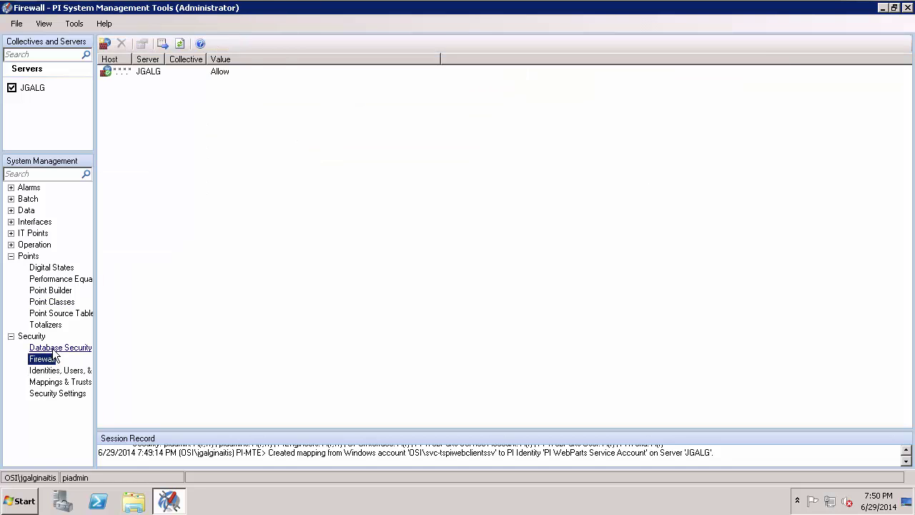
{"action": "left_click", "coordinate": [57, 347]}
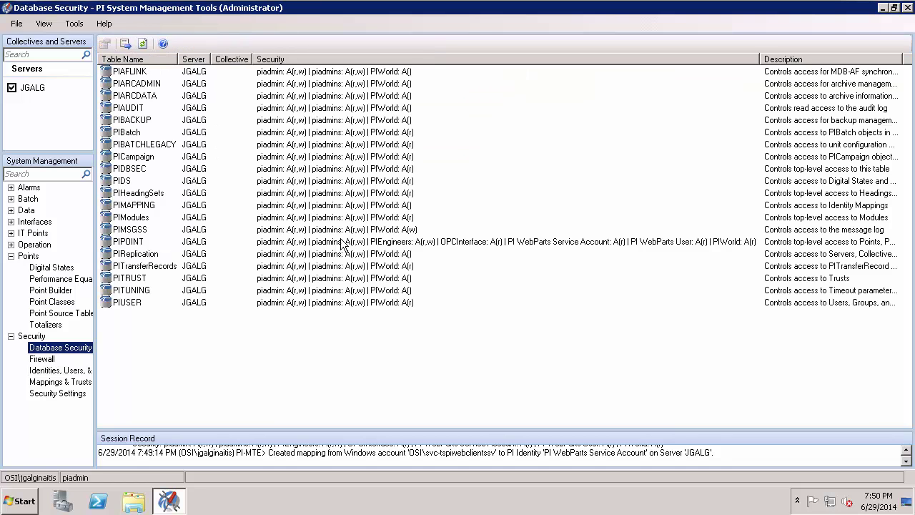
{"action": "left_click", "coordinate": [147, 244]}
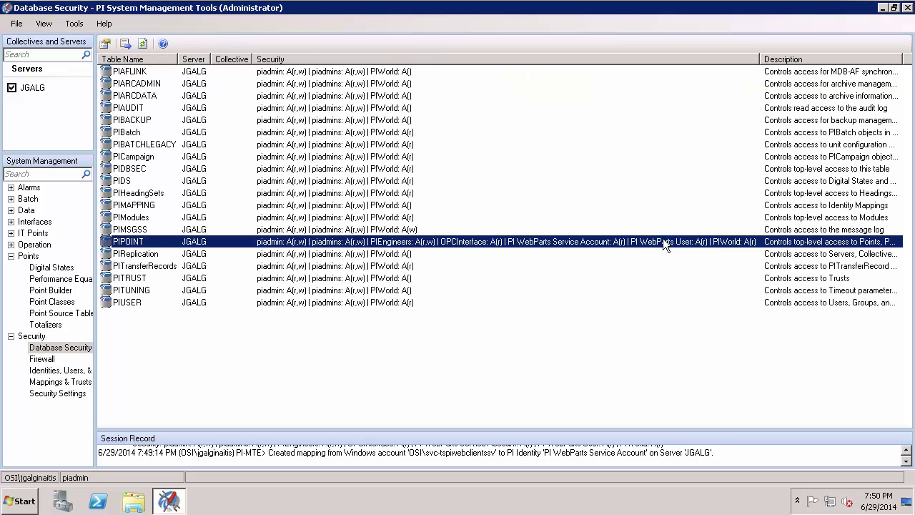
{"action": "double_click", "coordinate": [663, 241]}
{"action": "left_click", "coordinate": [519, 200]}
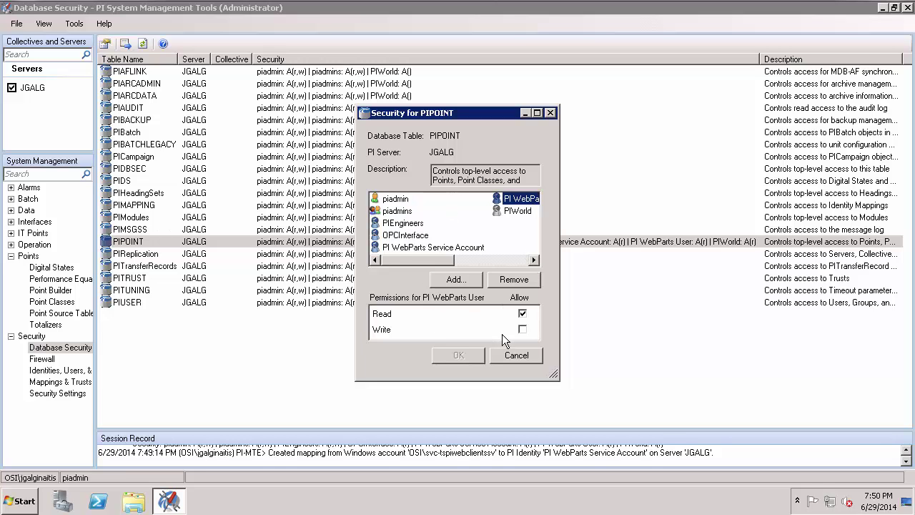
{"action": "left_click_drag", "start_coordinate": [442, 261], "coordinate": [492, 260]}
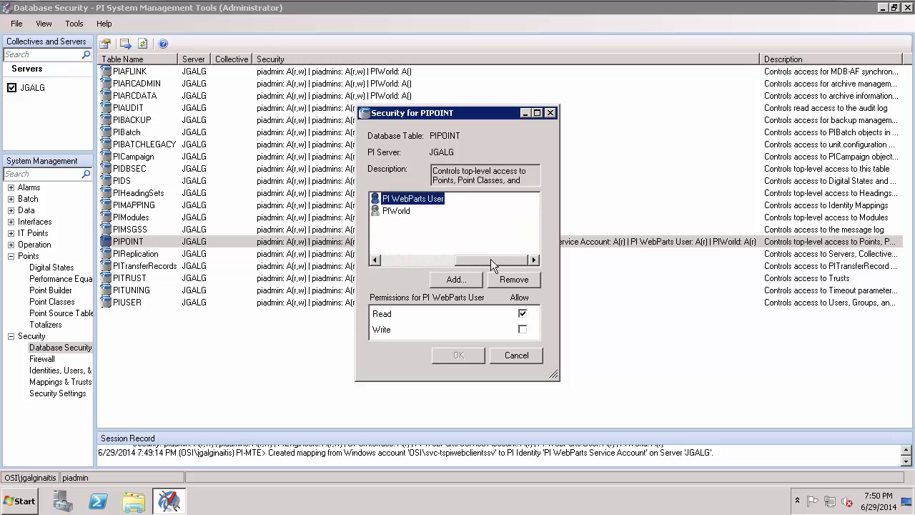
{"action": "left_click", "coordinate": [503, 358]}
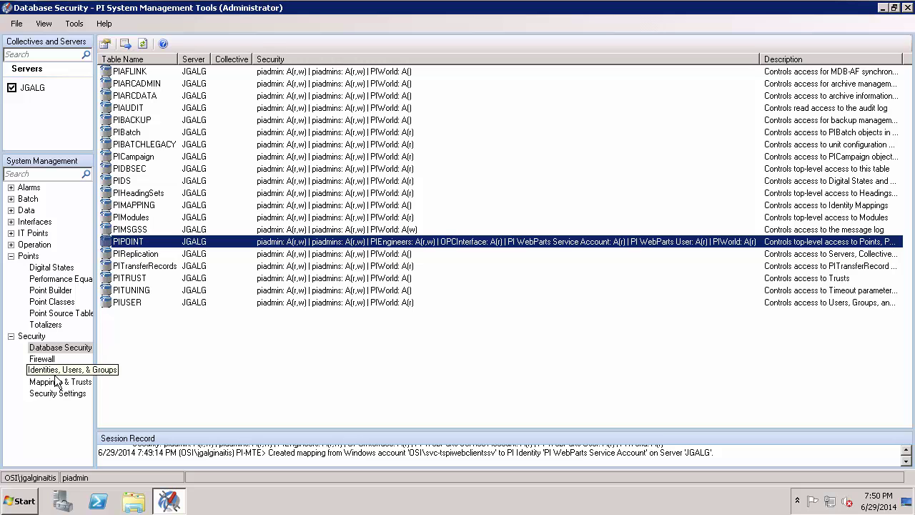
Review SINUSOID's point and data security permissions for PI WebParts User in Point Builder.
{"action": "left_click", "coordinate": [49, 291]}
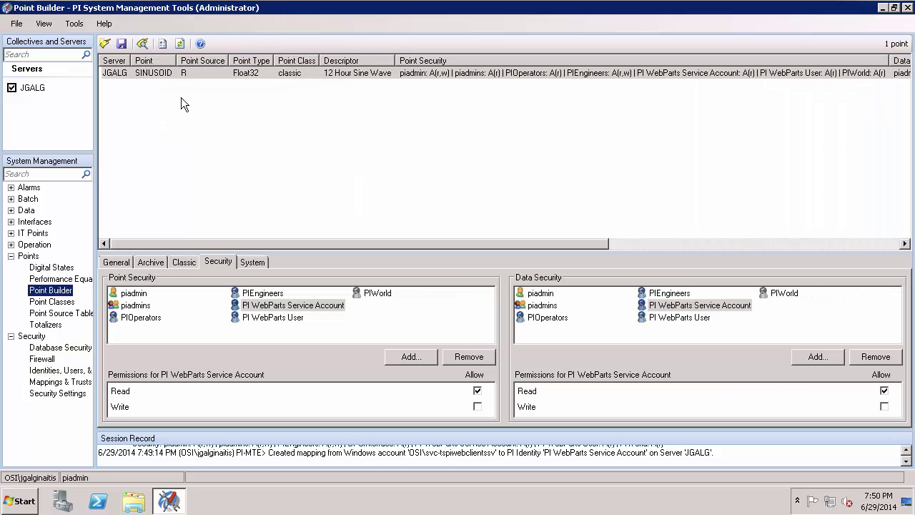
{"action": "left_click", "coordinate": [290, 319]}
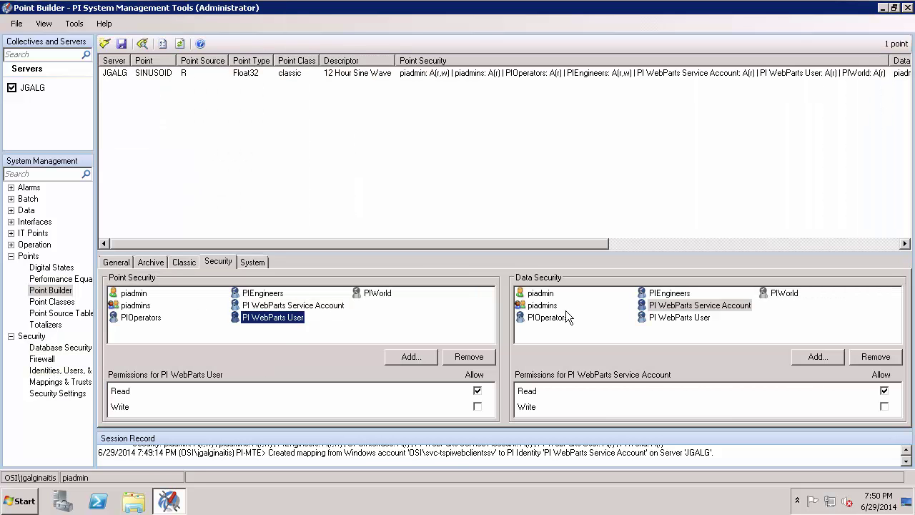
{"action": "left_click", "coordinate": [658, 317]}
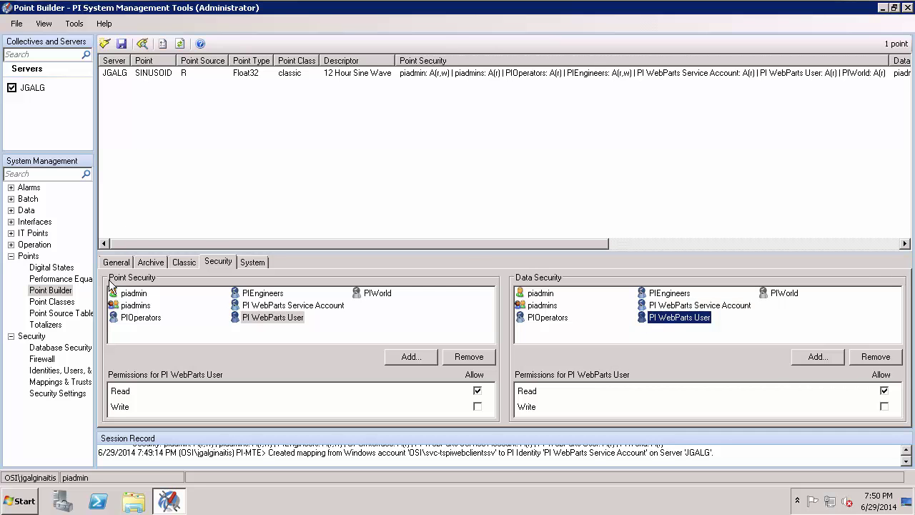
Load CDT158 and review its point and data security permissions.
{"action": "left_click", "coordinate": [121, 262]}
{"action": "left_click_drag", "start_coordinate": [192, 280], "coordinate": [119, 276]}
{"action": "type", "text": "cdt158"}
{"action": "key", "text": "Return"}
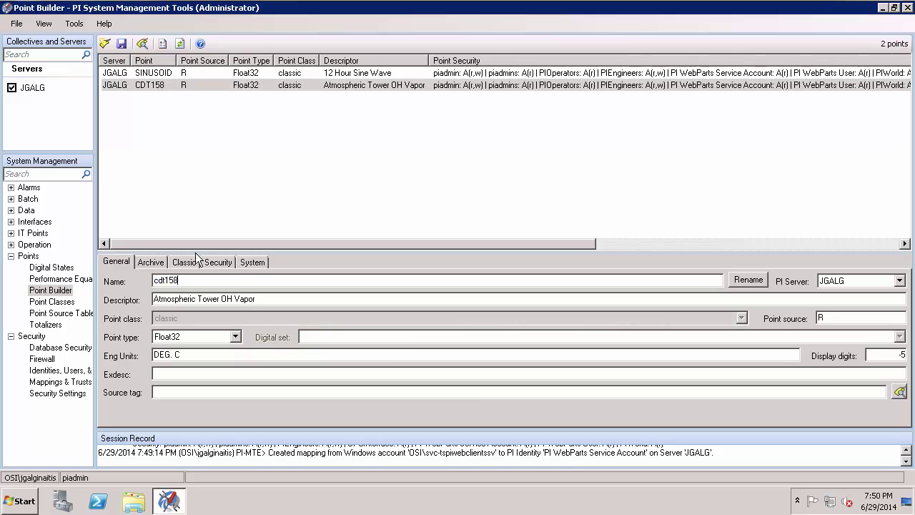
{"action": "left_click", "coordinate": [217, 262]}
{"action": "left_click", "coordinate": [272, 318]}
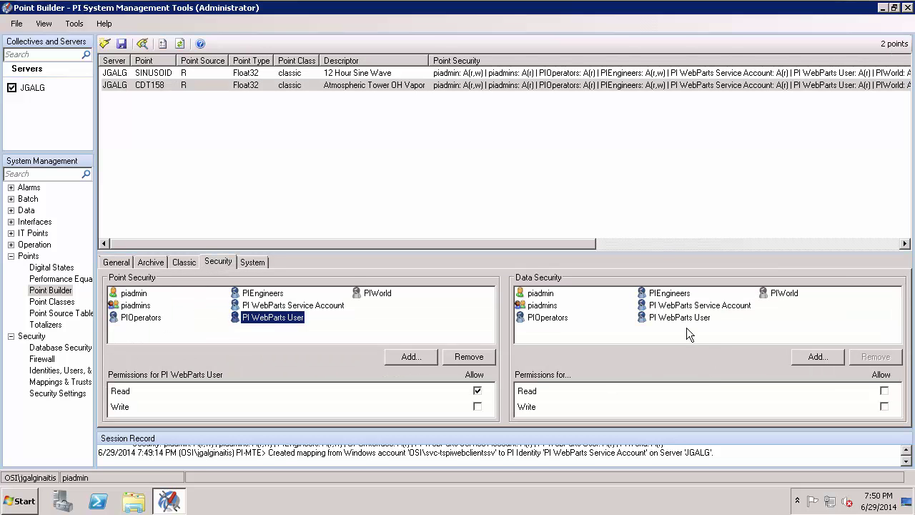
{"action": "left_click", "coordinate": [665, 318]}
Load BA:LEVEL.1 and compare its security settings with CDT158.
{"action": "left_click", "coordinate": [117, 262]}
{"action": "left_click_drag", "start_coordinate": [186, 281], "coordinate": [82, 285]}
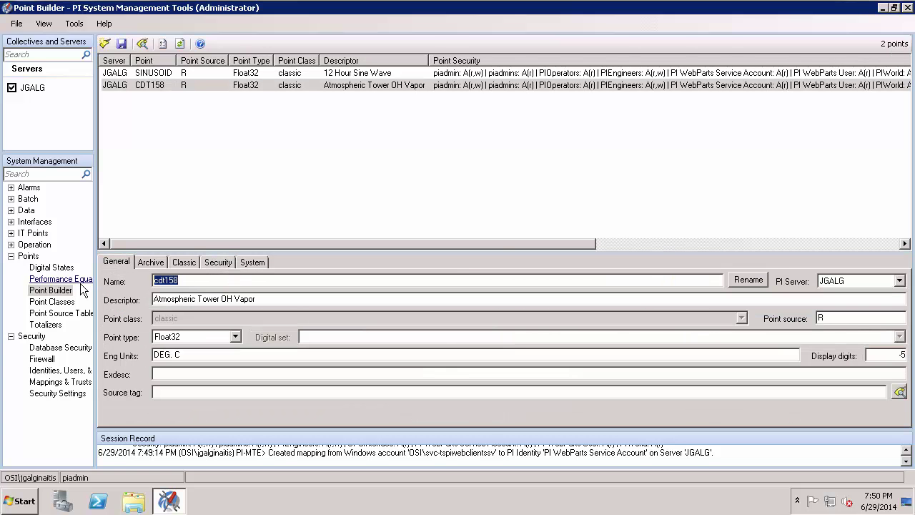
{"action": "type", "text": "ba:level"}
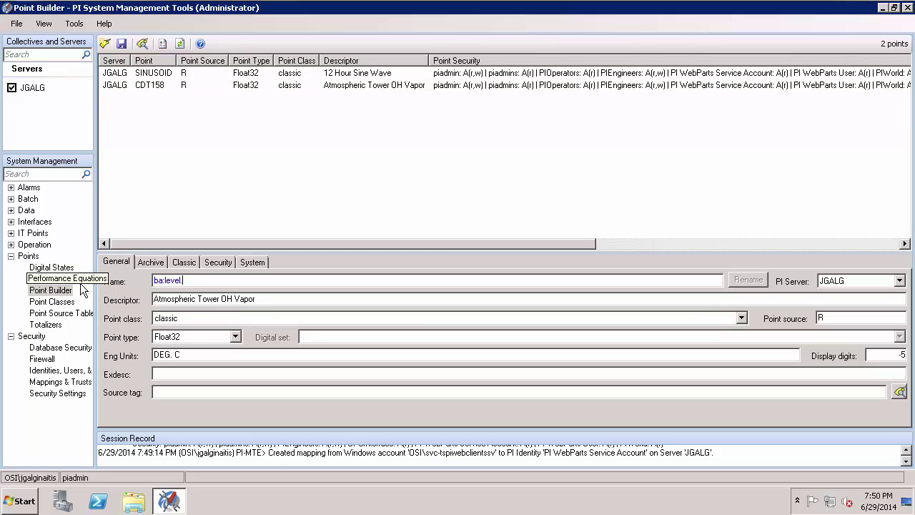
{"action": "type", "text": ".1"}
{"action": "key", "text": "Return"}
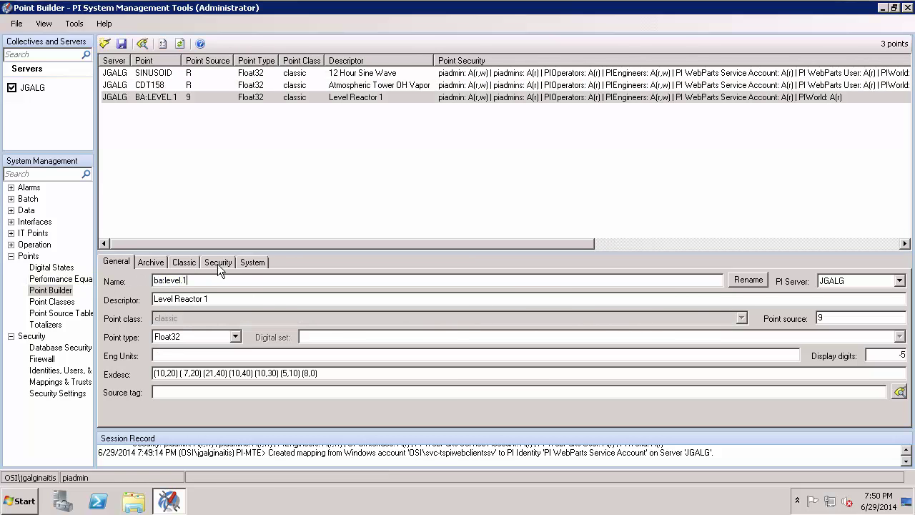
{"action": "left_click", "coordinate": [217, 264]}
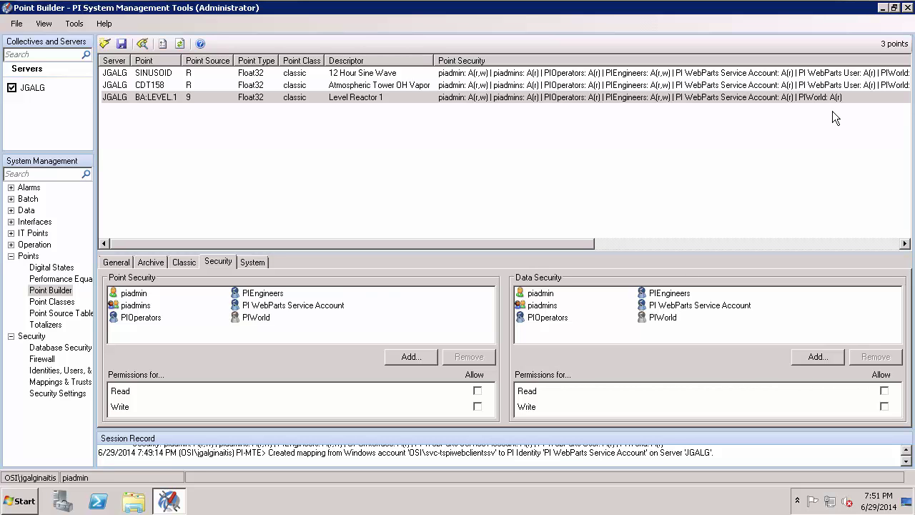
{"action": "left_click", "coordinate": [857, 84]}
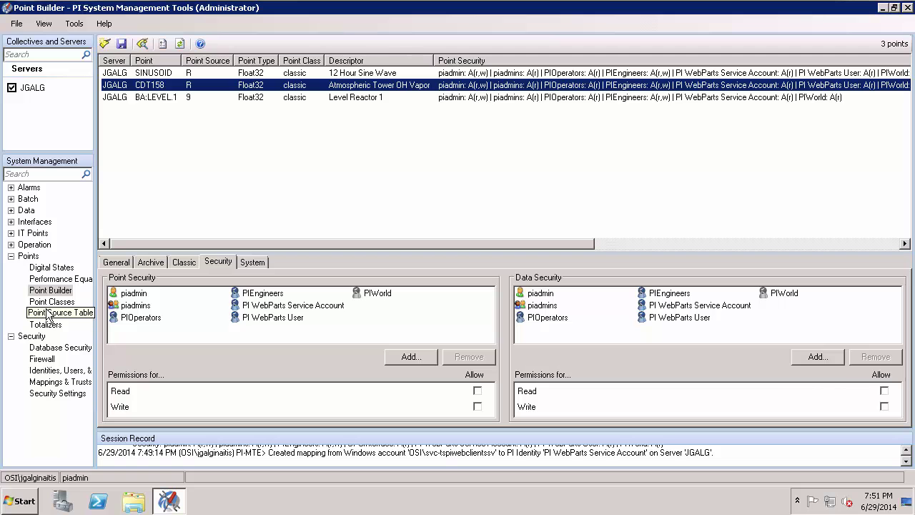
Start a new mapping and resolve the user's own Windows account name.
{"action": "left_click", "coordinate": [67, 382]}
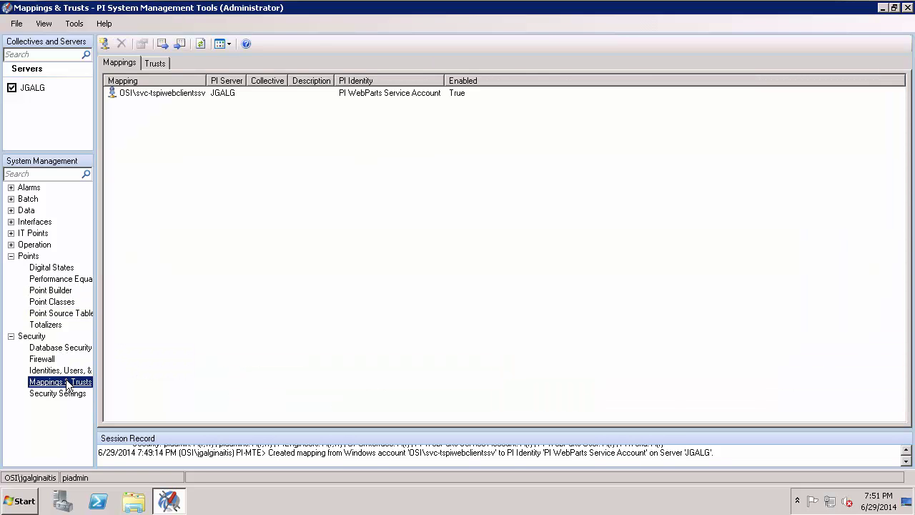
{"action": "right_click", "coordinate": [165, 115]}
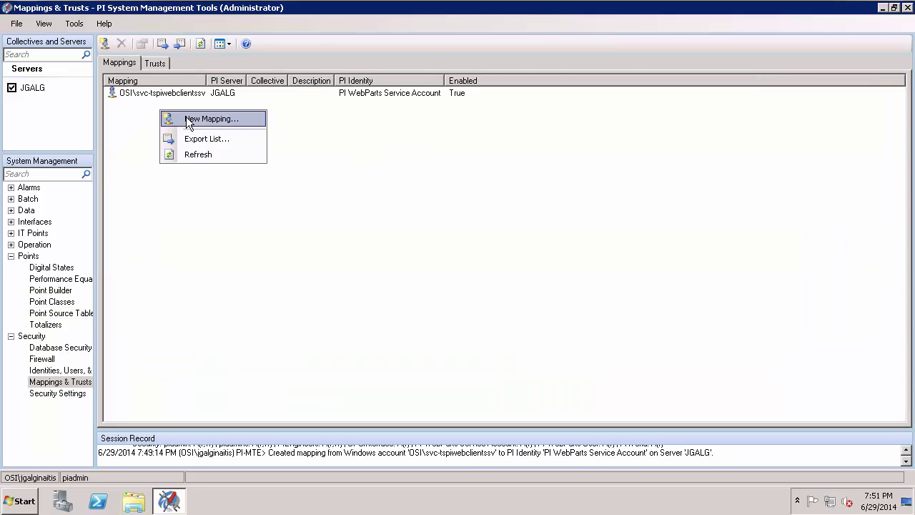
{"action": "left_click", "coordinate": [188, 120]}
{"action": "left_click", "coordinate": [551, 179]}
{"action": "type", "text": "jgalginaitis"}
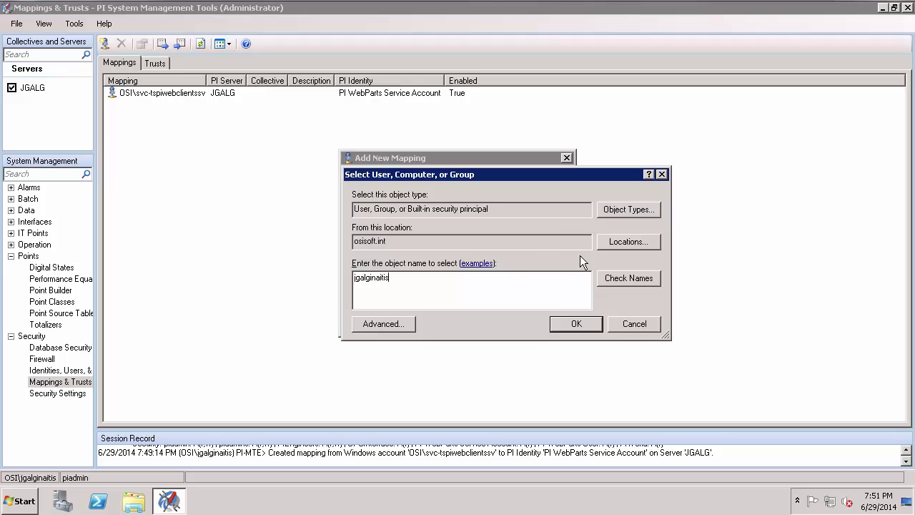
{"action": "left_click", "coordinate": [642, 279]}
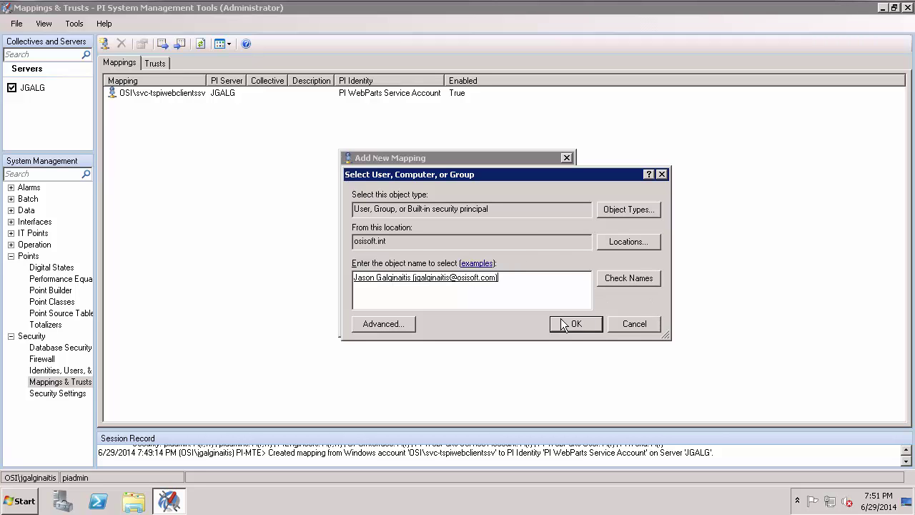
{"action": "left_click", "coordinate": [577, 323]}
Set the PI Identity to PI WebParts User and create the mapping.
{"action": "left_click", "coordinate": [458, 269]}
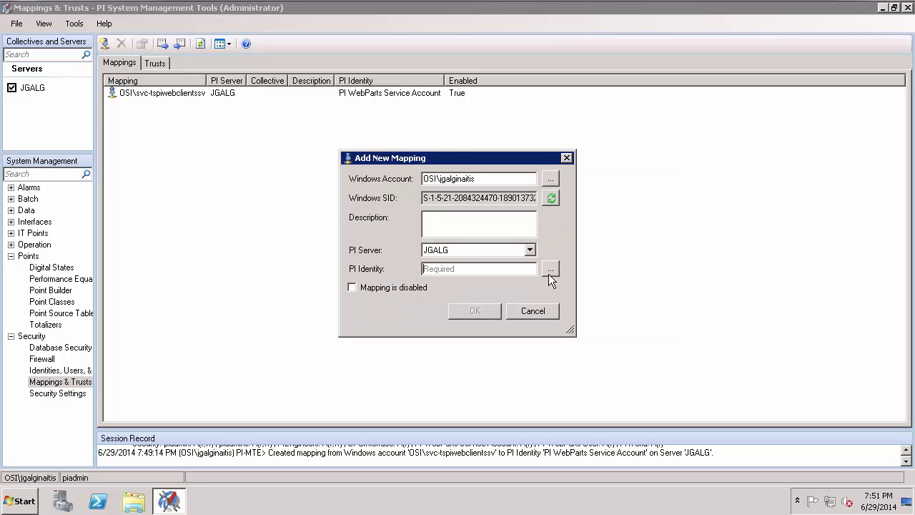
{"action": "left_click", "coordinate": [548, 274]}
{"action": "left_click", "coordinate": [386, 271]}
{"action": "left_click", "coordinate": [517, 321]}
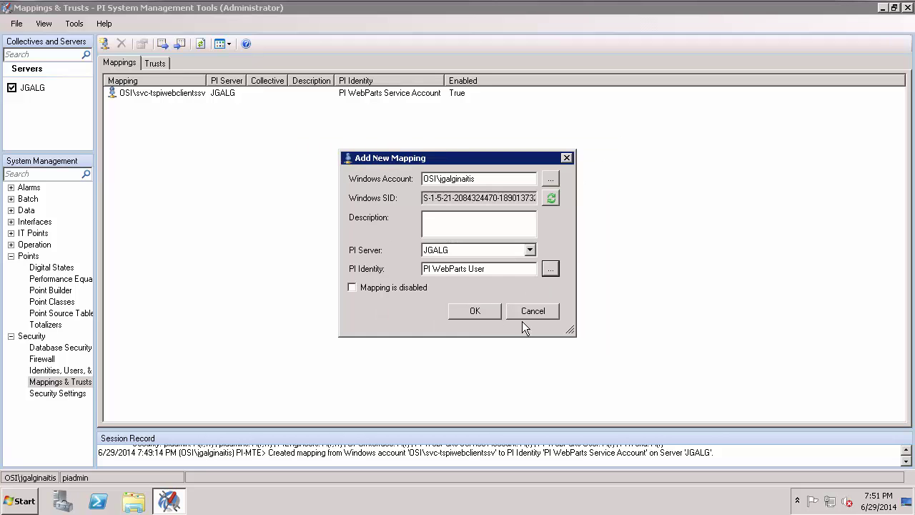
{"action": "left_click", "coordinate": [469, 311]}
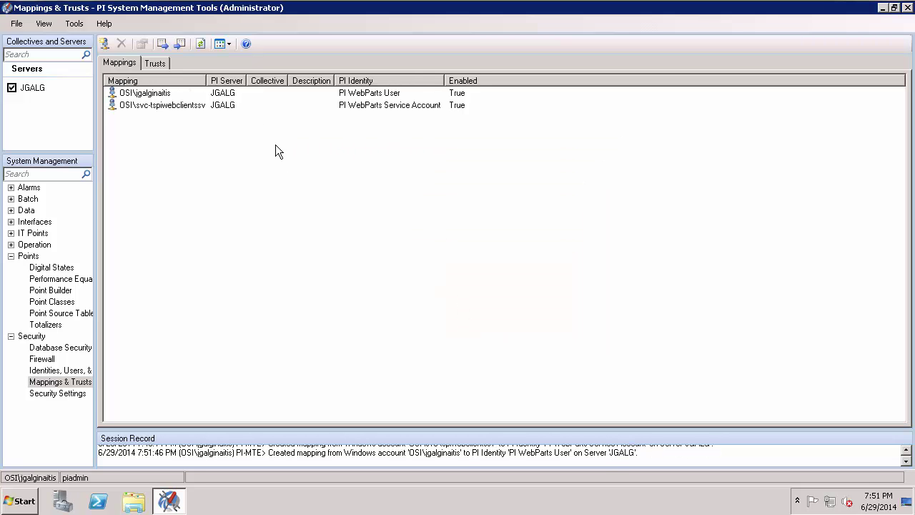
Review both JGALG mappings, then switch to the Trusts list.
{"action": "left_click", "coordinate": [174, 106]}
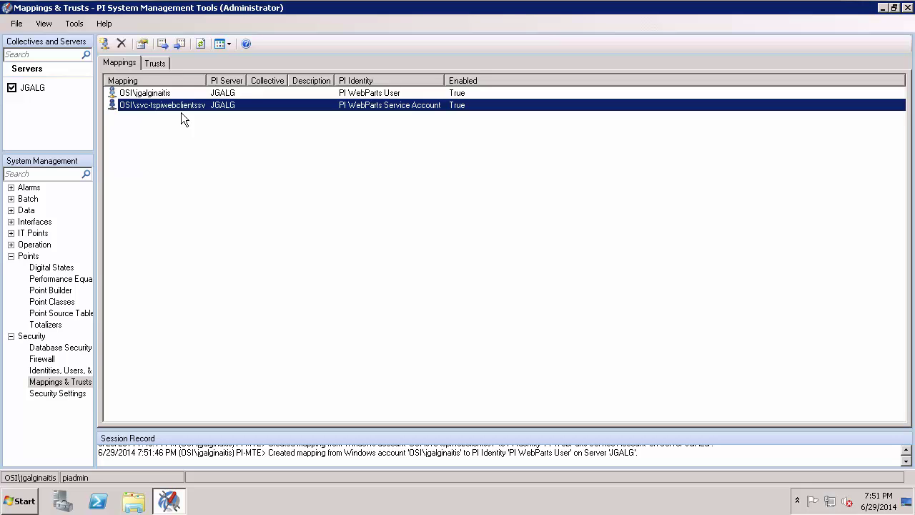
{"action": "key", "text": "Up"}
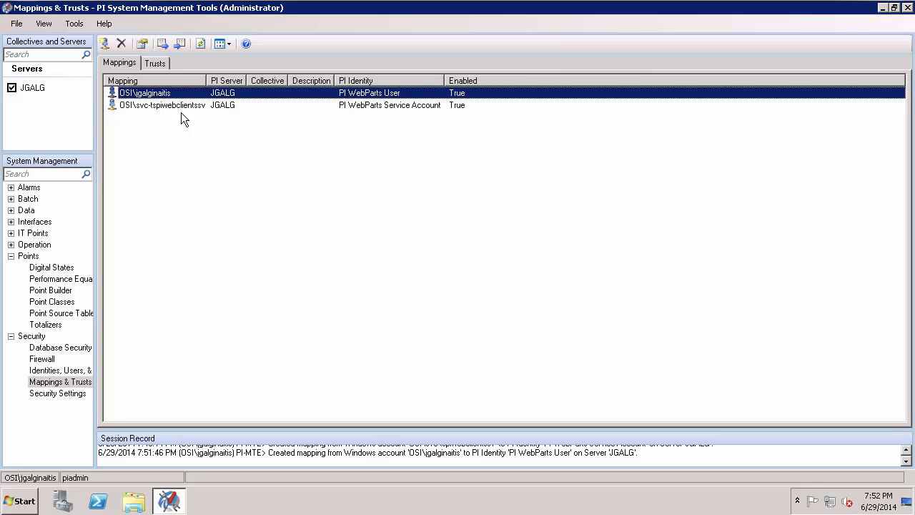
{"action": "left_click", "coordinate": [153, 63]}
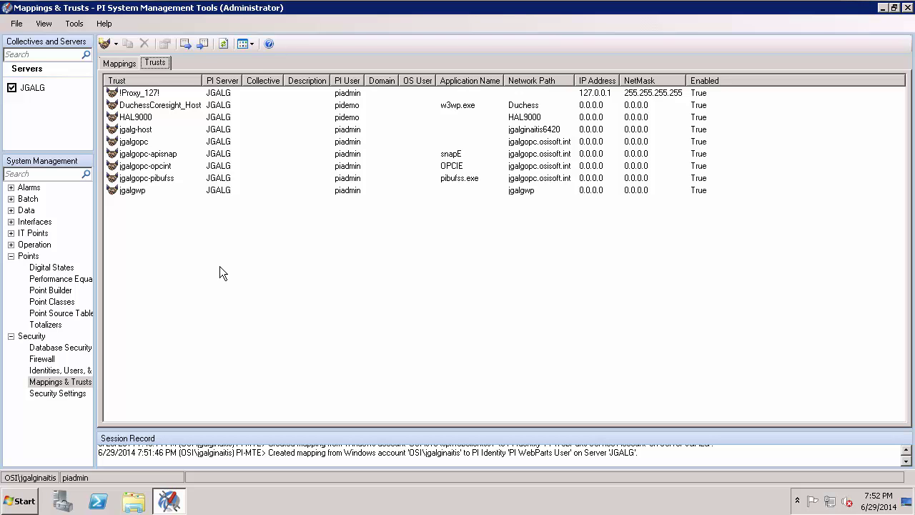
{"action": "left_click", "coordinate": [119, 64]}
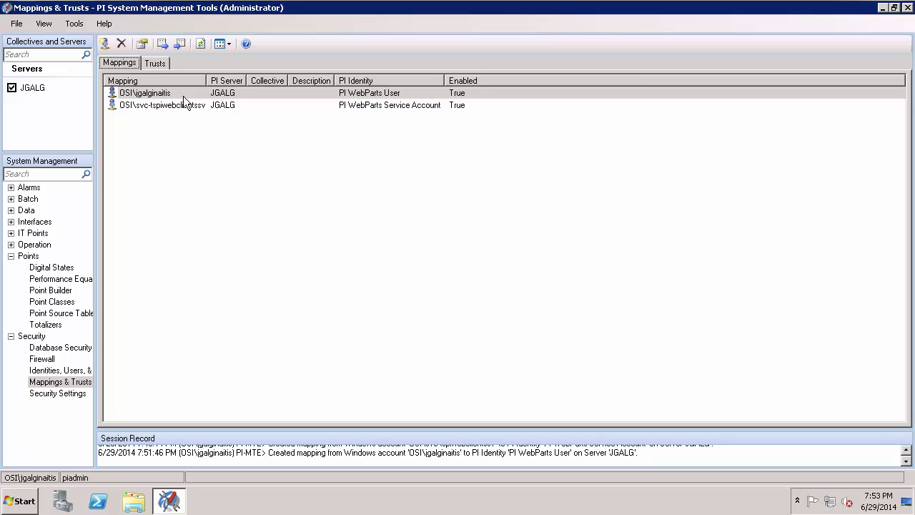
{"action": "left_click", "coordinate": [155, 63]}
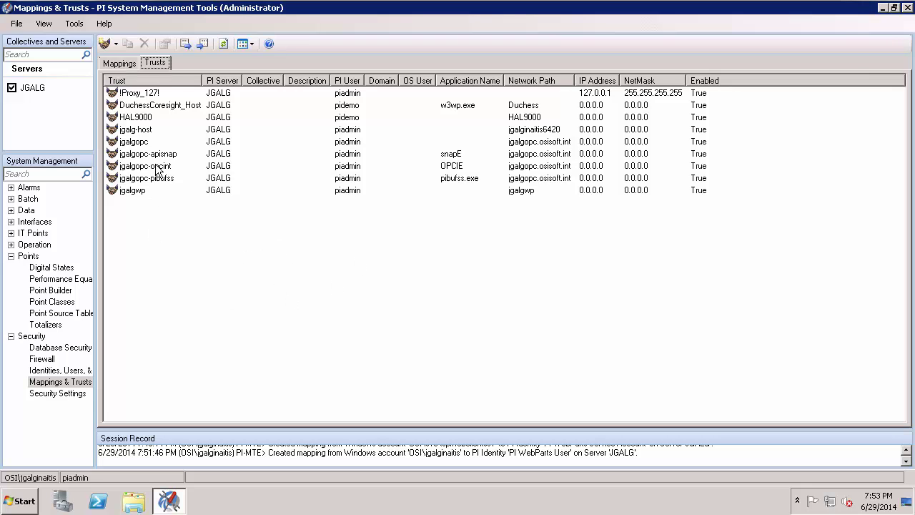
Start an advanced new trust named PIWebParts with network path sterling.
{"action": "right_click", "coordinate": [149, 225]}
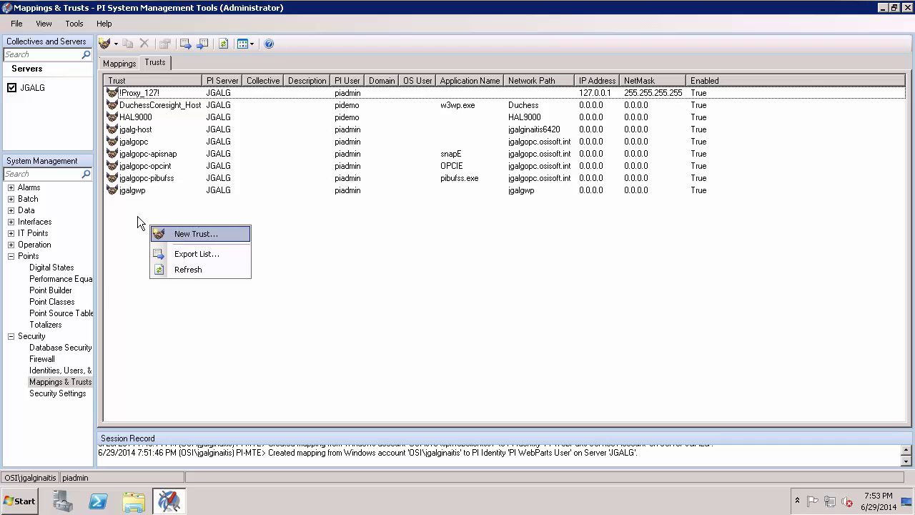
{"action": "left_click", "coordinate": [137, 216]}
{"action": "left_click", "coordinate": [116, 44]}
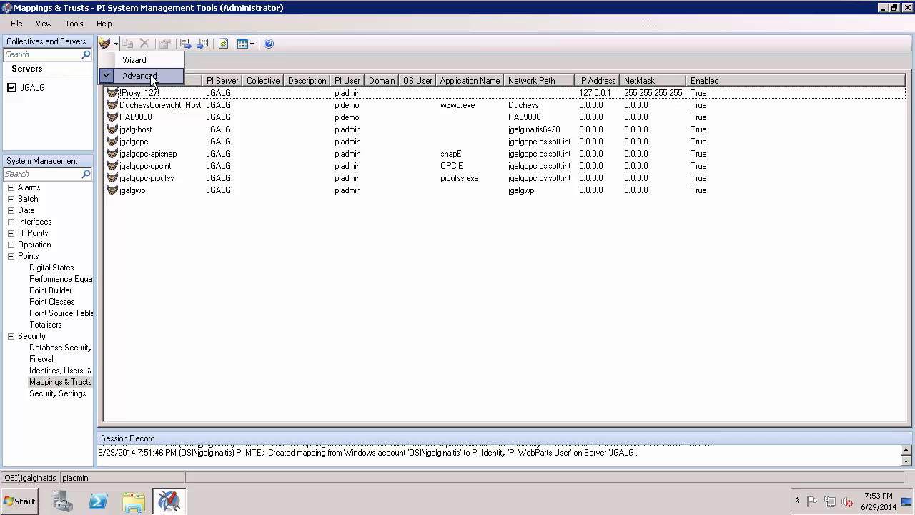
{"action": "left_click", "coordinate": [139, 75]}
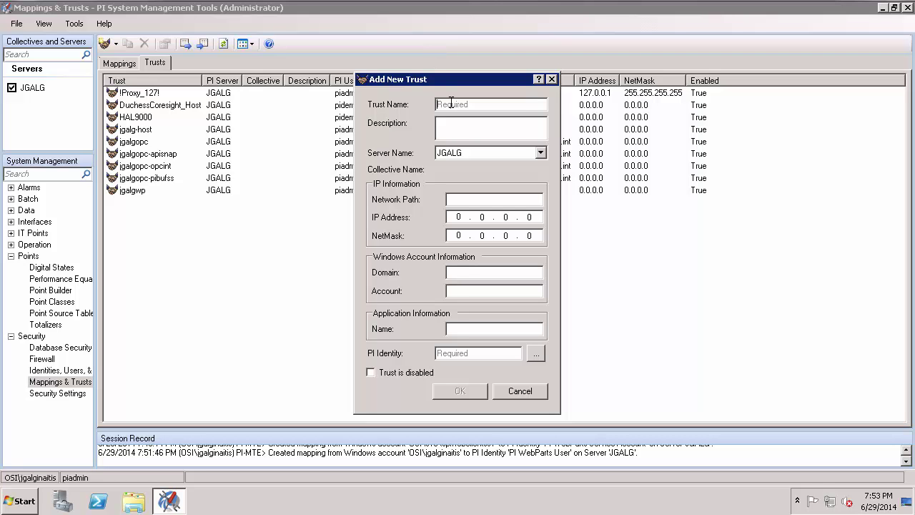
{"action": "type", "text": "PIWebPa"}
{"action": "type", "text": "rts"}
{"action": "type", "text": "sterling"}
{"action": "left_click_drag", "start_coordinate": [484, 199], "coordinate": [449, 199]}
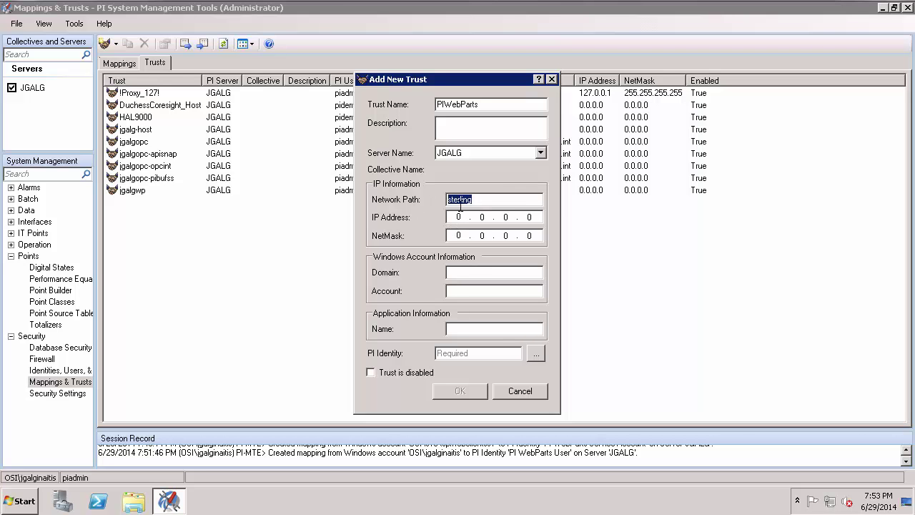
Set the trust's NetMask to 0.0.0.0.
{"action": "left_click", "coordinate": [460, 236]}
{"action": "type", "text": "255 . 255 . 255 . 255"}
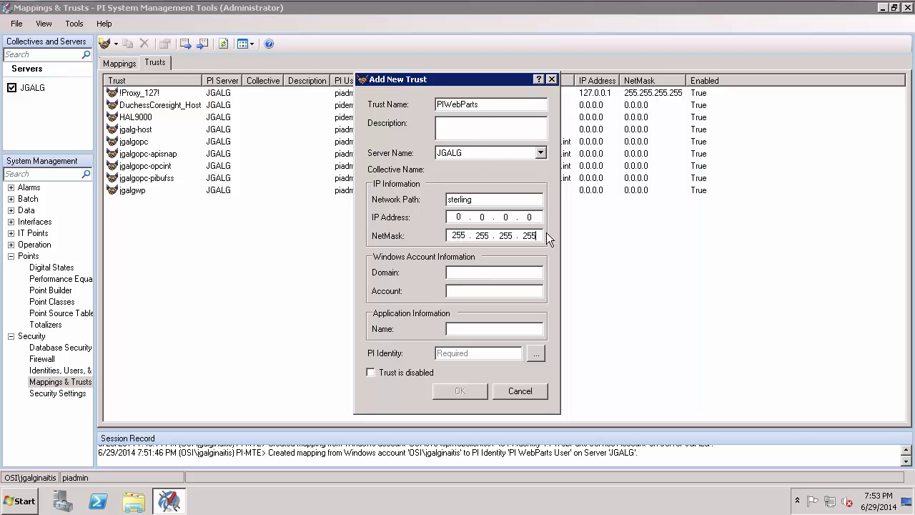
{"action": "double_click", "coordinate": [460, 237]}
{"action": "type", "text": "0"}
{"action": "double_click", "coordinate": [485, 236]}
{"action": "type", "text": "0"}
{"action": "double_click", "coordinate": [505, 236]}
{"action": "type", "text": "0"}
{"action": "double_click", "coordinate": [533, 236]}
{"action": "type", "text": "0"}
Set application w3wp.exe and PI Identity PI WebParts Service Account, then save the trust.
{"action": "left_click", "coordinate": [489, 329]}
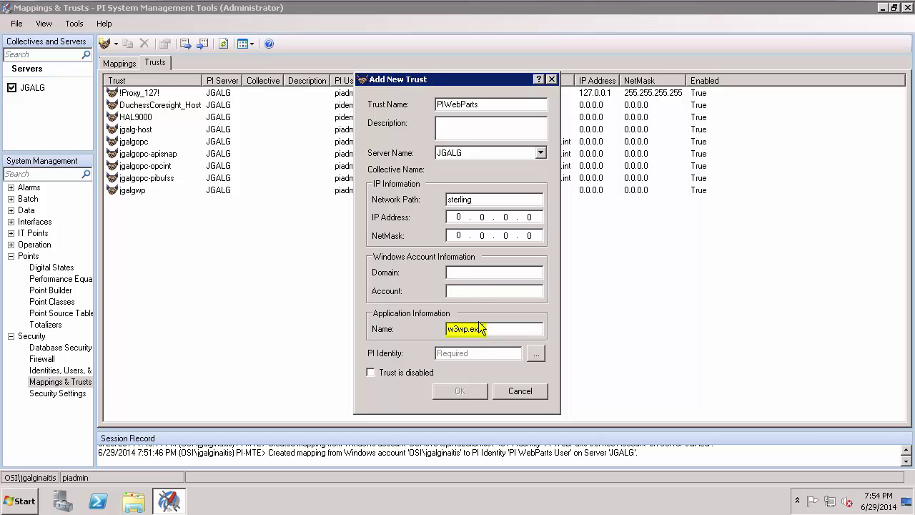
{"action": "left_click", "coordinate": [536, 354]}
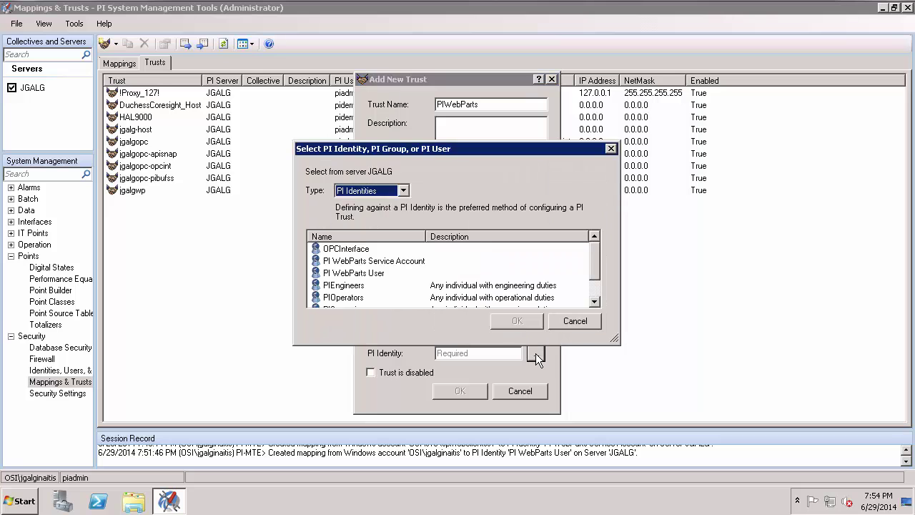
{"action": "left_click", "coordinate": [411, 262]}
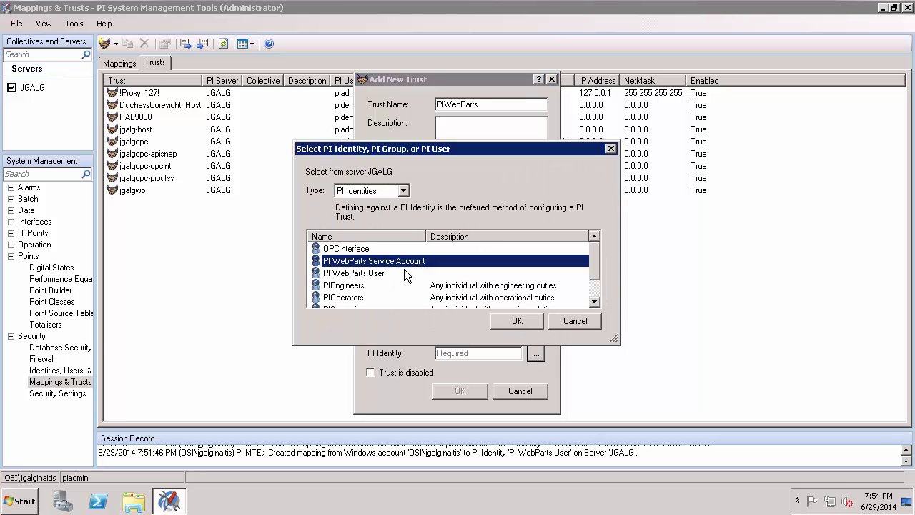
{"action": "double_click", "coordinate": [406, 262]}
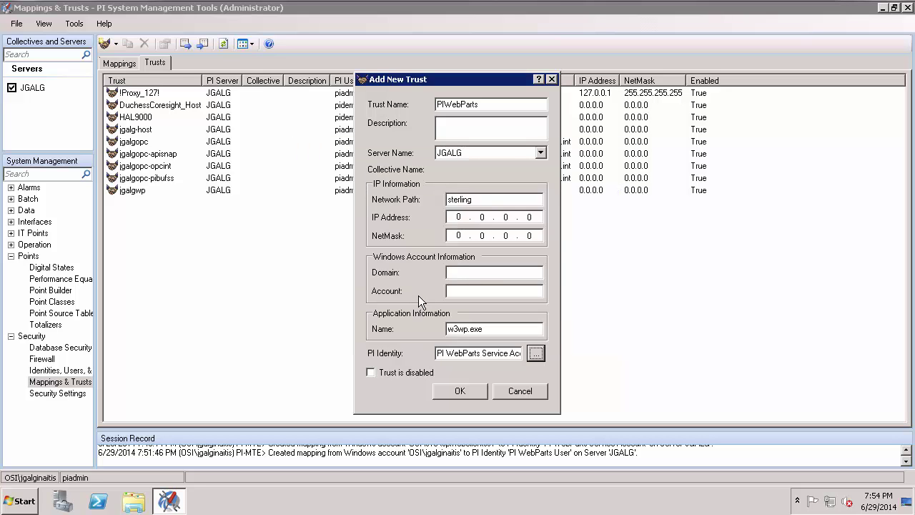
{"action": "left_click", "coordinate": [462, 395]}
{"action": "left_click", "coordinate": [236, 202]}
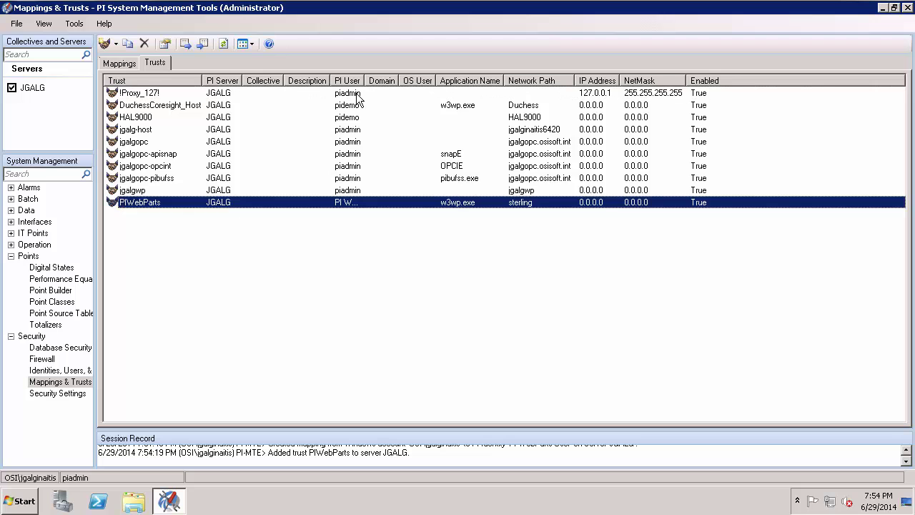
Auto-fit the PI User column so 'PI WebParts Service Account' reads in full, then bring up the Start menu.
{"action": "double_click", "coordinate": [364, 81]}
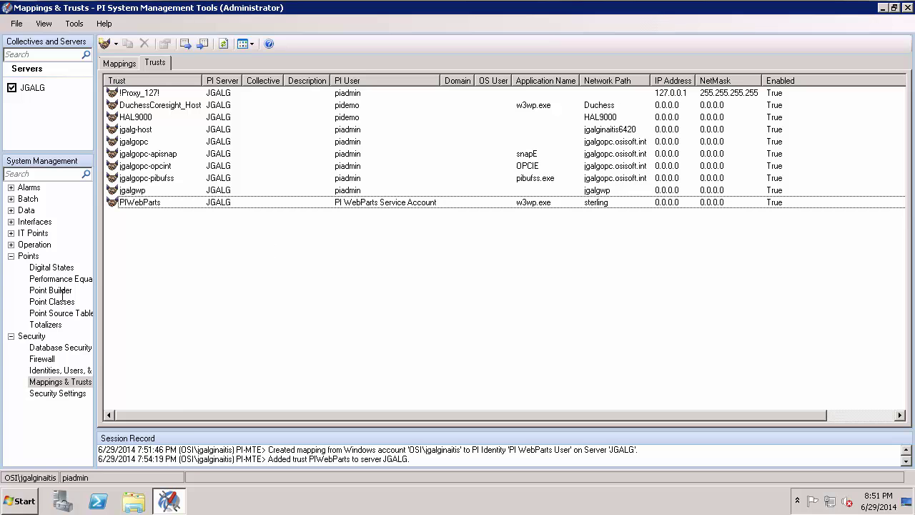
{"action": "left_click", "coordinate": [20, 501]}
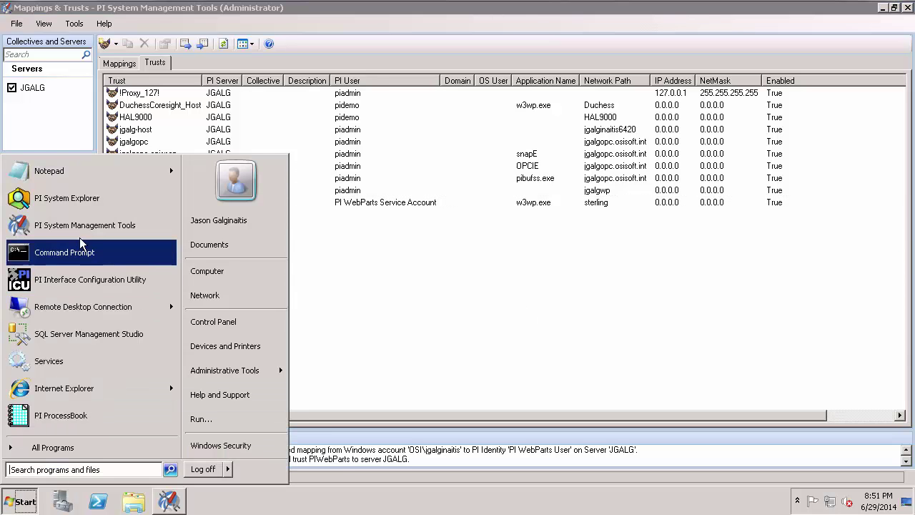
Start PI System Explorer from the Start menu, landing on the OSIsoft Plant Test elements.
{"action": "left_click", "coordinate": [94, 203]}
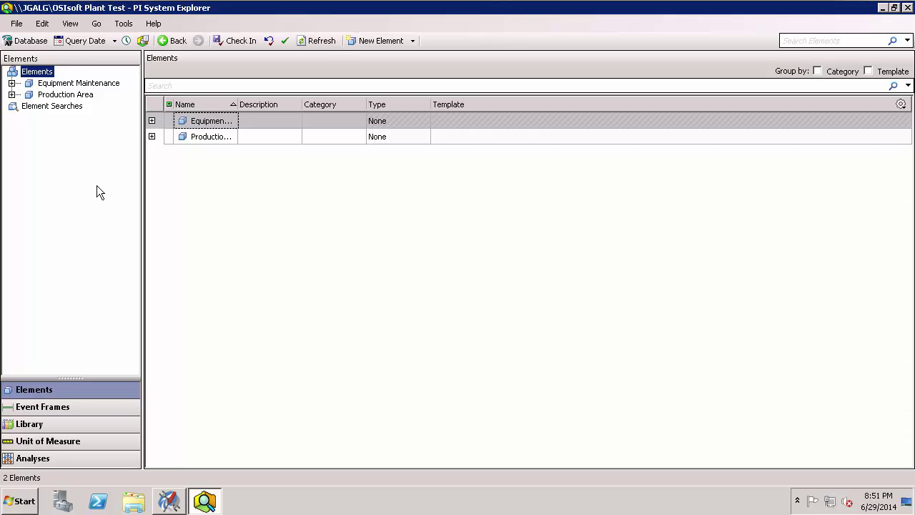
Open server security for JGALG and add the svc-tspiwebclientssv service account.
{"action": "left_click", "coordinate": [34, 42]}
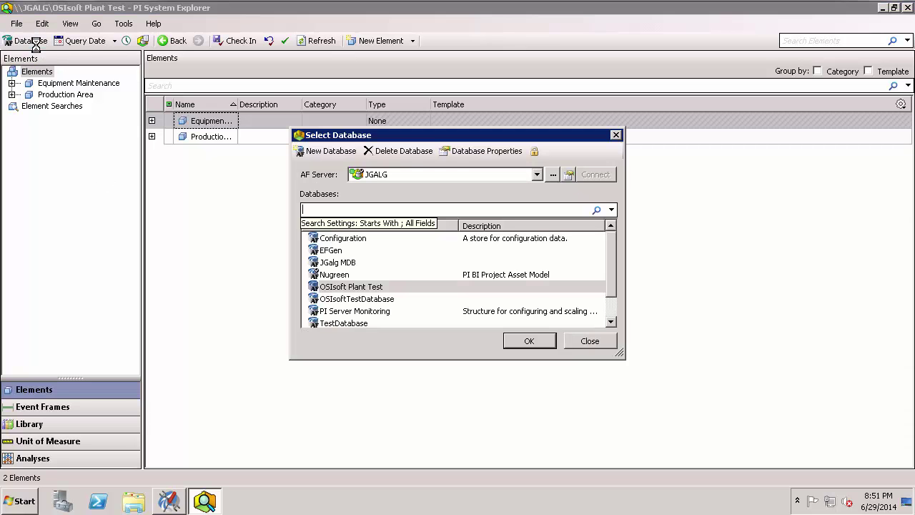
{"action": "left_click", "coordinate": [553, 176]}
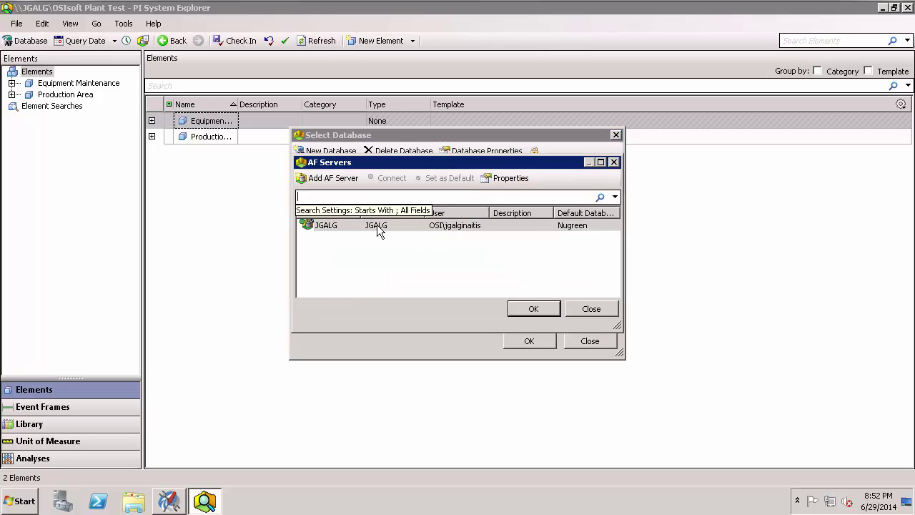
{"action": "right_click", "coordinate": [347, 229]}
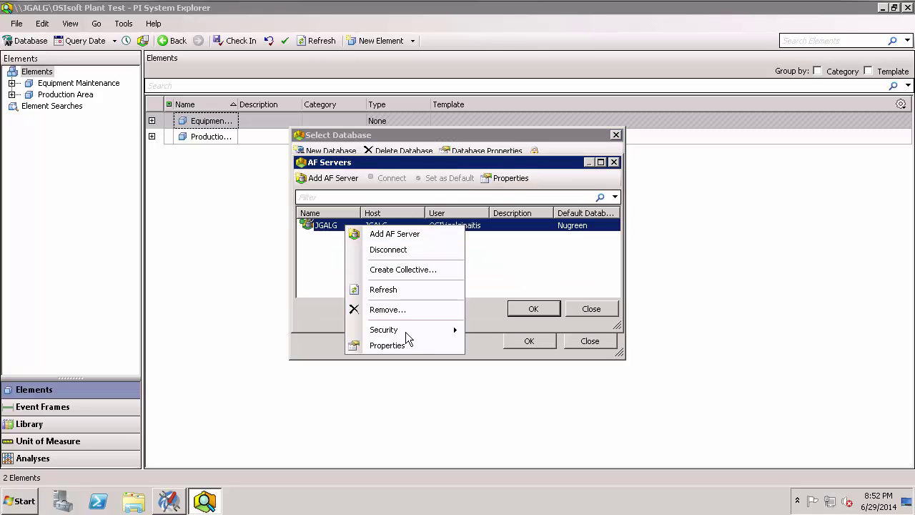
{"action": "mouse_move", "coordinate": [405, 333]}
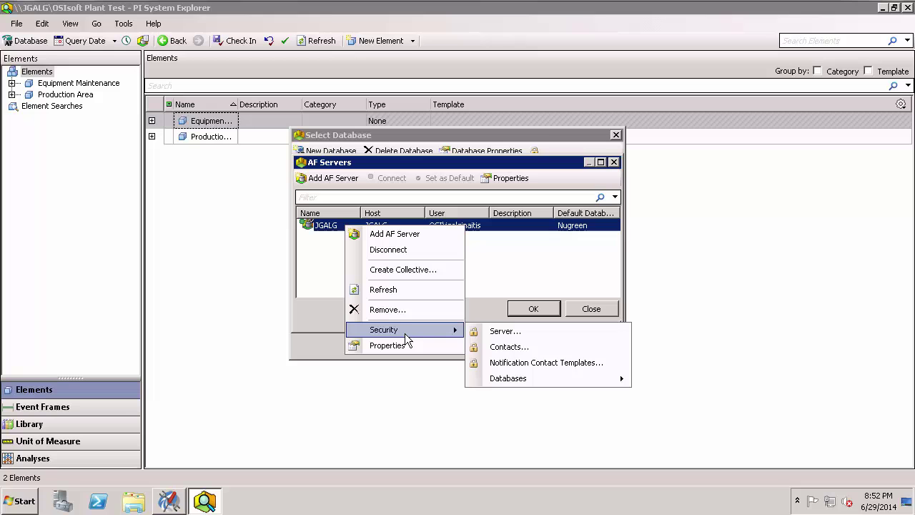
{"action": "left_click", "coordinate": [498, 333]}
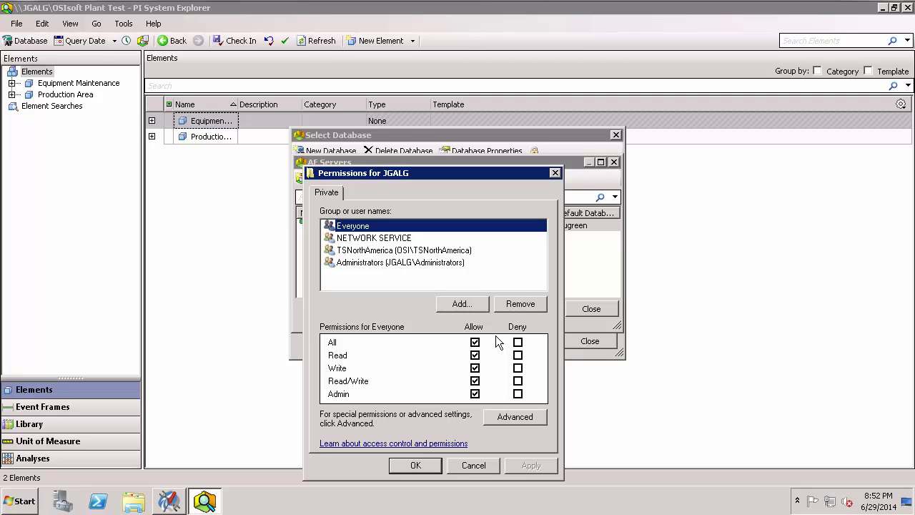
{"action": "left_click", "coordinate": [463, 304]}
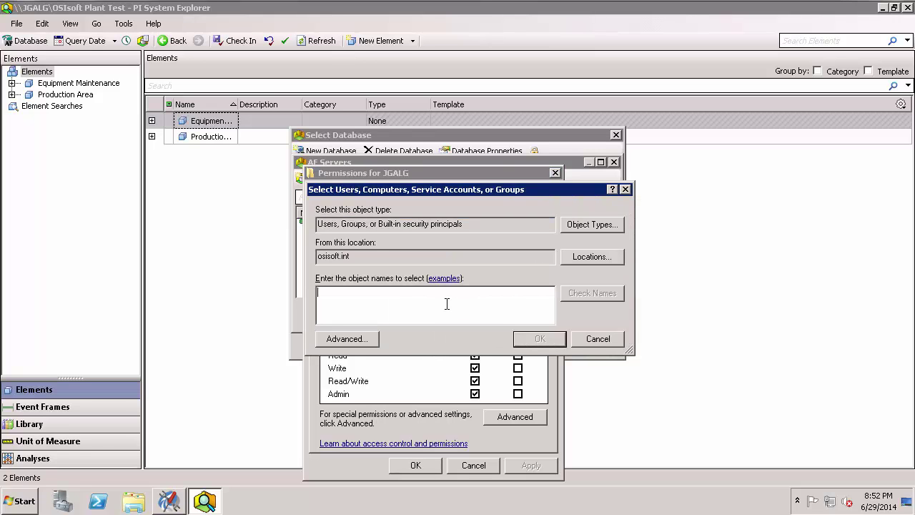
{"action": "type", "text": "svc-tspiwebclientssv"}
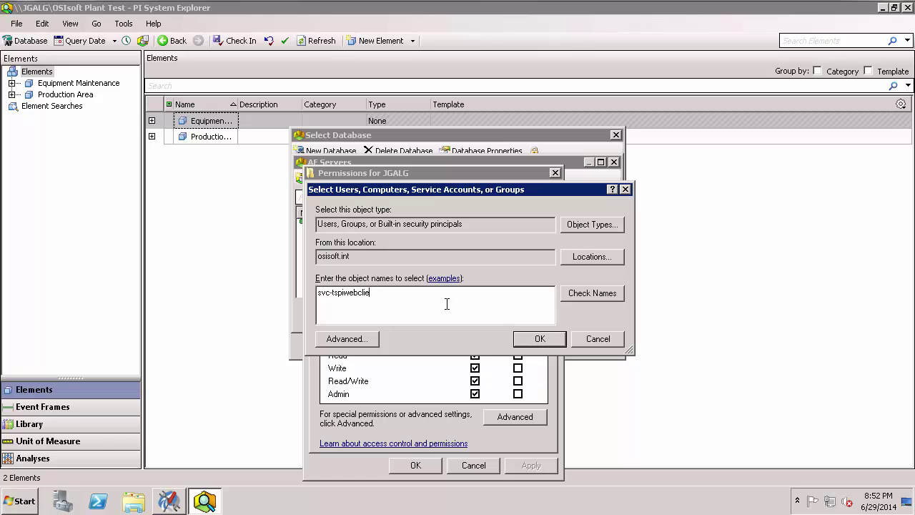
{"action": "left_click", "coordinate": [595, 295]}
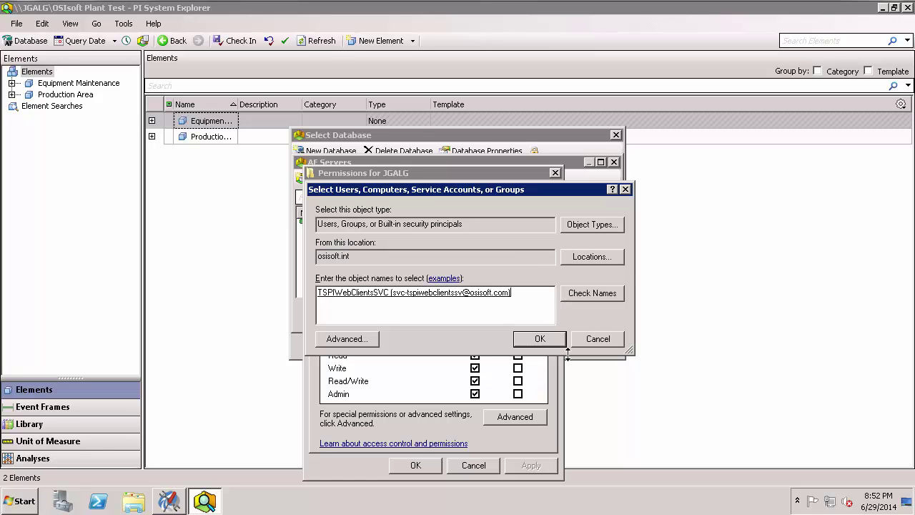
{"action": "key", "text": "Return"}
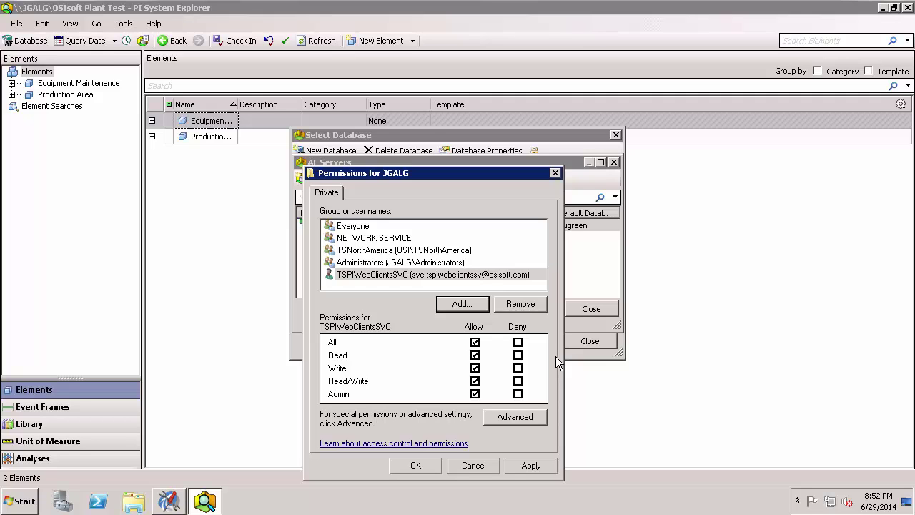
Add the user's account to JGALG with Read only, withholding Write and Admin.
{"action": "left_click", "coordinate": [465, 304]}
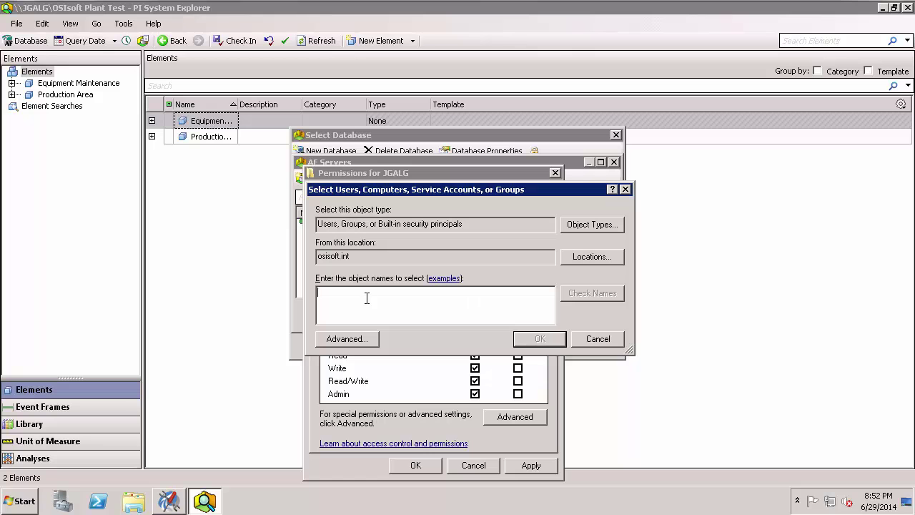
{"action": "type", "text": "jgalginaitis"}
{"action": "left_click", "coordinate": [572, 292]}
{"action": "left_click", "coordinate": [529, 341]}
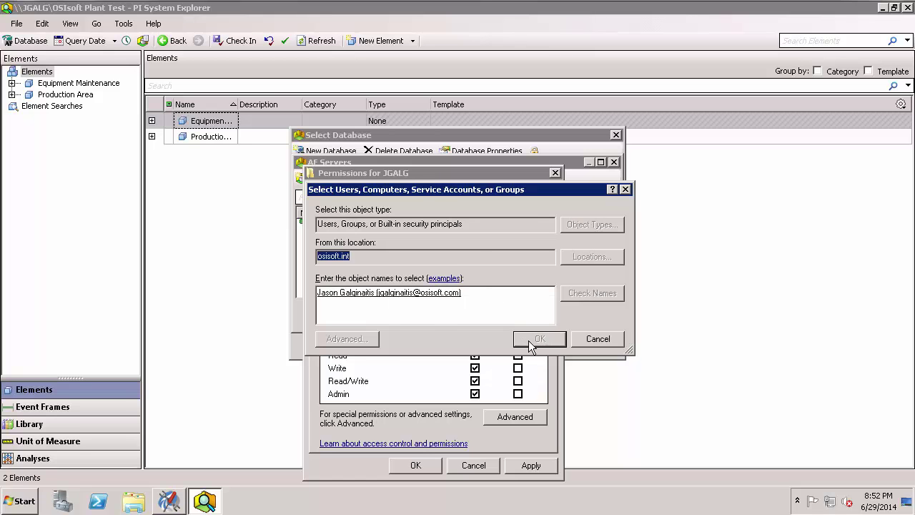
{"action": "left_click", "coordinate": [386, 239]}
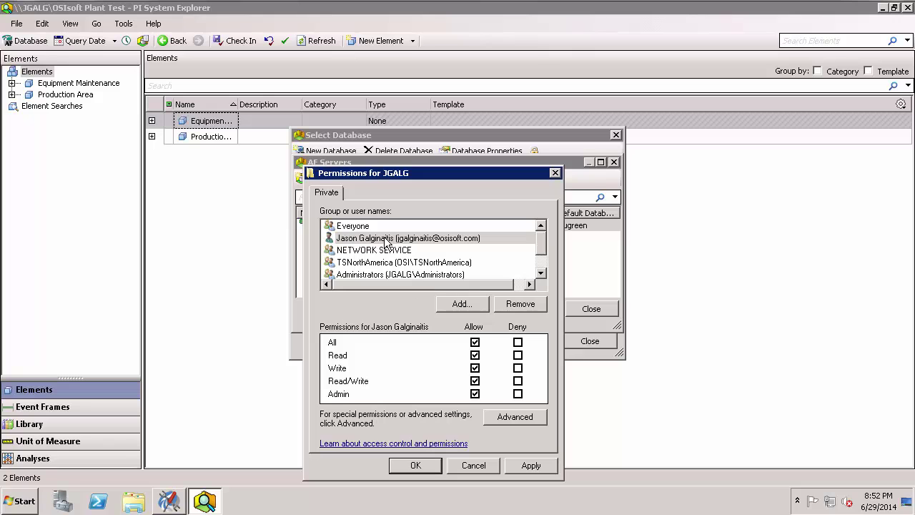
{"action": "left_click", "coordinate": [475, 358]}
{"action": "left_click", "coordinate": [474, 369]}
{"action": "left_click", "coordinate": [475, 394]}
Remove Write from TSNorthAmerica and apply the JGALG permissions.
{"action": "left_click", "coordinate": [395, 263]}
{"action": "left_click", "coordinate": [475, 368]}
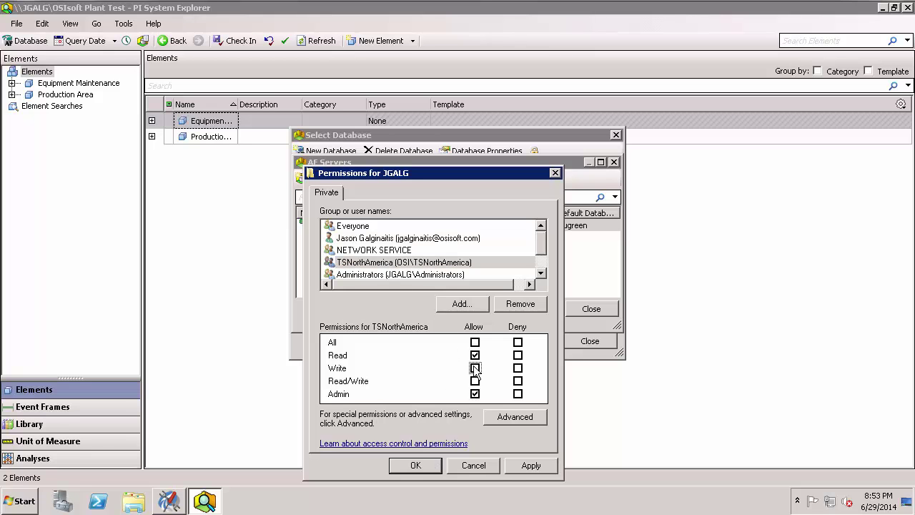
{"action": "left_click", "coordinate": [438, 467]}
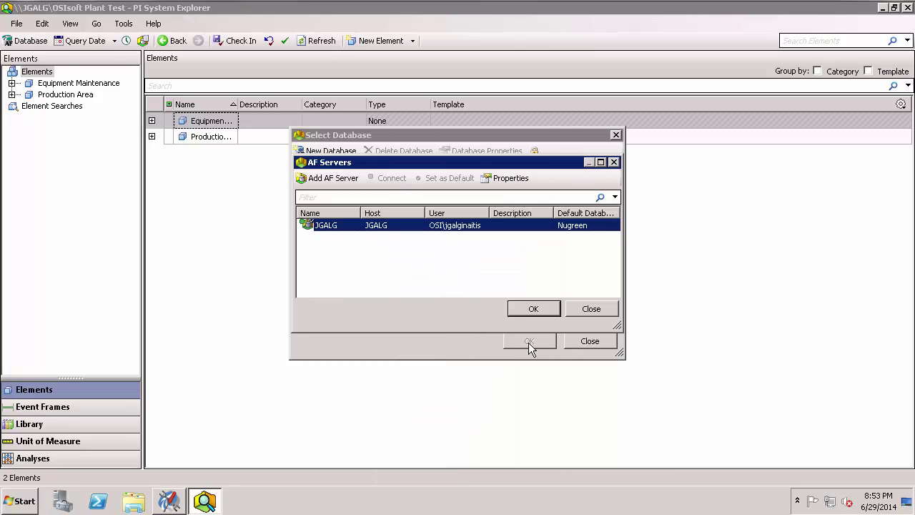
Open JGALG's Databases permissions and add the svc-tspiwebclientssv service account.
{"action": "right_click", "coordinate": [347, 225]}
{"action": "mouse_move", "coordinate": [400, 331]}
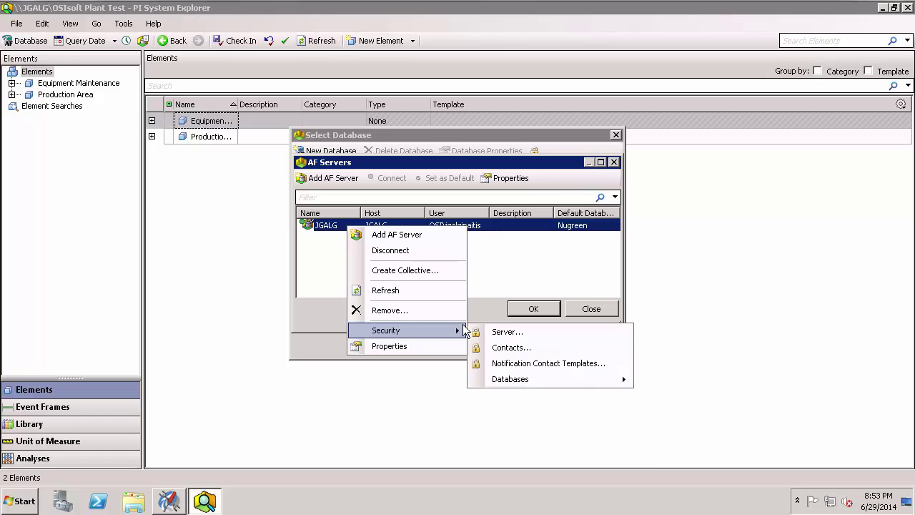
{"action": "mouse_move", "coordinate": [514, 385]}
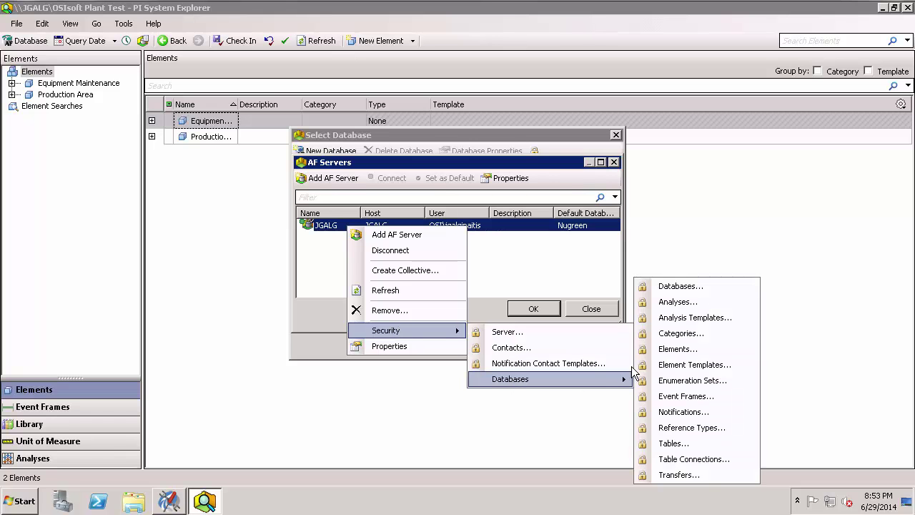
{"action": "left_click", "coordinate": [691, 291]}
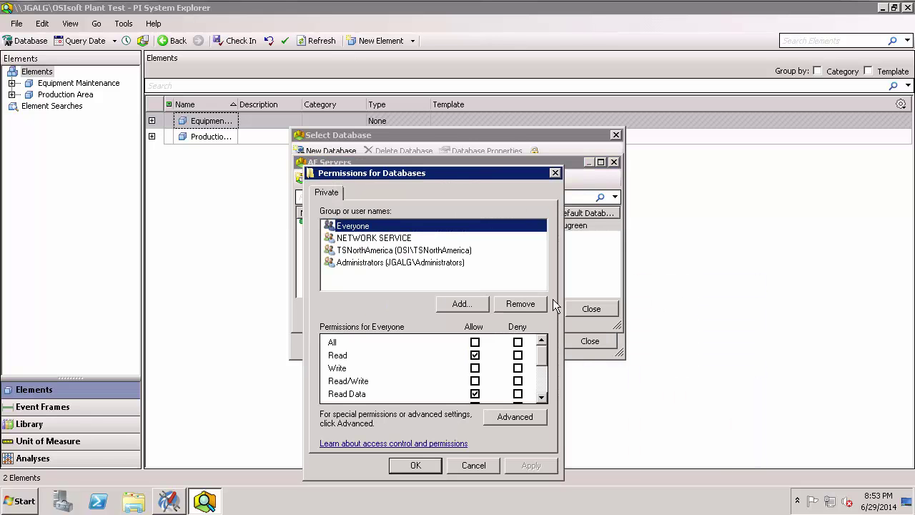
{"action": "left_click", "coordinate": [461, 304]}
{"action": "type", "text": "svc-tspiwebclientssv"}
{"action": "left_click", "coordinate": [604, 293]}
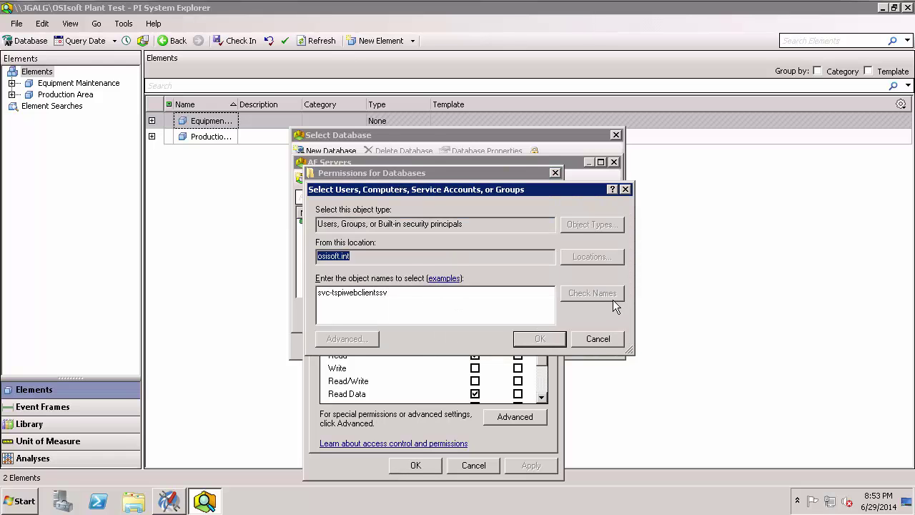
{"action": "left_click", "coordinate": [540, 339]}
Withhold Write Data, Subscribe, SubscribeOthers, Delete, Execute and Admin from the service account.
{"action": "left_click", "coordinate": [475, 340]}
{"action": "mouse_move", "coordinate": [543, 372]}
{"action": "left_mouse_down"}
{"action": "mouse_move", "coordinate": [543, 352]}
{"action": "mouse_move", "coordinate": [544, 371]}
{"action": "left_mouse_up"}
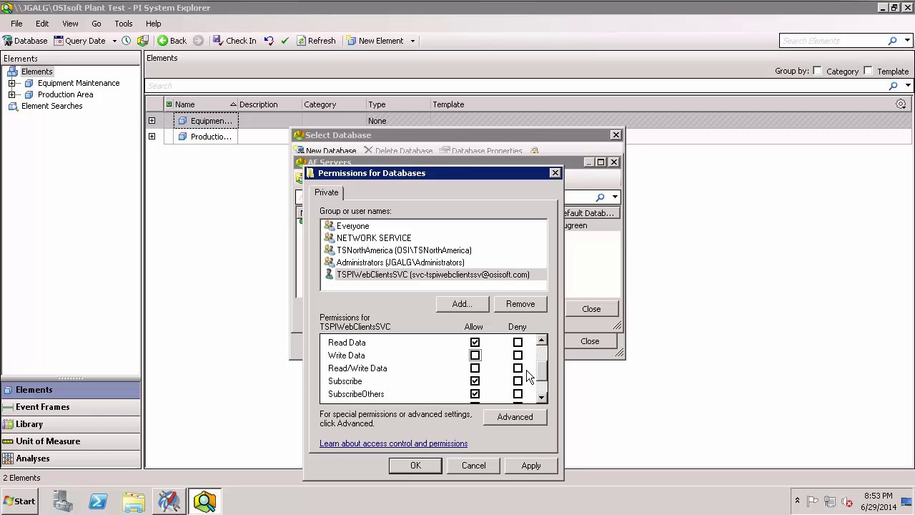
{"action": "left_click", "coordinate": [474, 381]}
{"action": "left_click", "coordinate": [475, 394]}
{"action": "scroll", "coordinate": [476, 386], "scroll_direction": "down", "scroll_amount": 1}
{"action": "left_click", "coordinate": [475, 370]}
{"action": "left_click", "coordinate": [475, 382]}
{"action": "left_click", "coordinate": [475, 395]}
Add the user's account without Write but with Execute, then close the database permissions.
{"action": "left_click", "coordinate": [462, 303]}
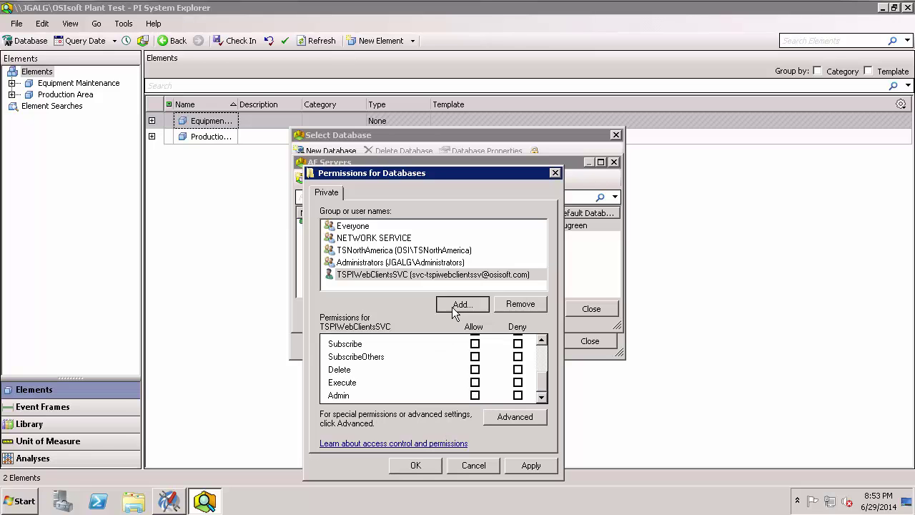
{"action": "type", "text": "jgalginaitis"}
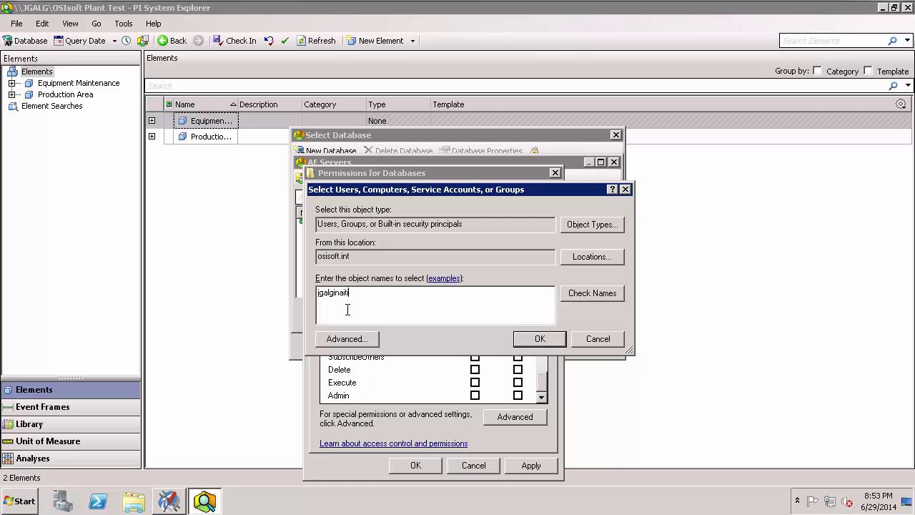
{"action": "left_click", "coordinate": [598, 292]}
{"action": "left_click", "coordinate": [533, 337]}
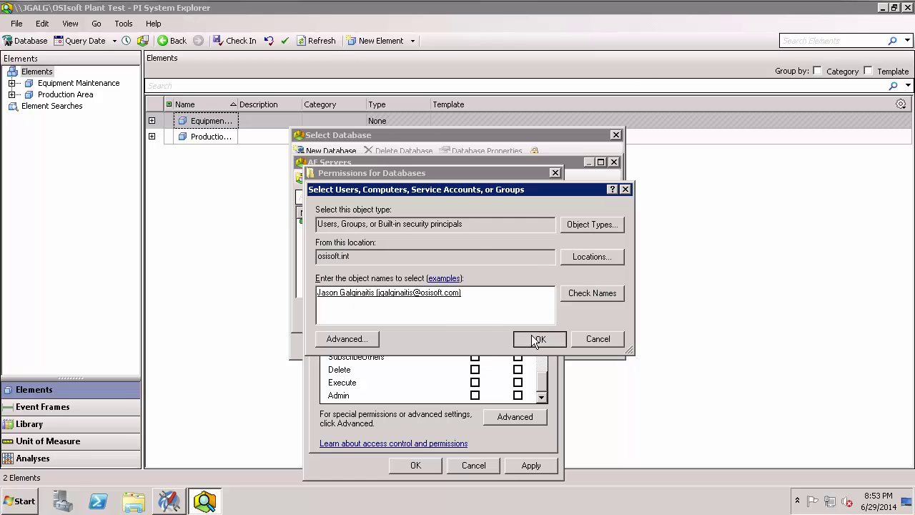
{"action": "left_click_drag", "start_coordinate": [542, 379], "coordinate": [542, 347]}
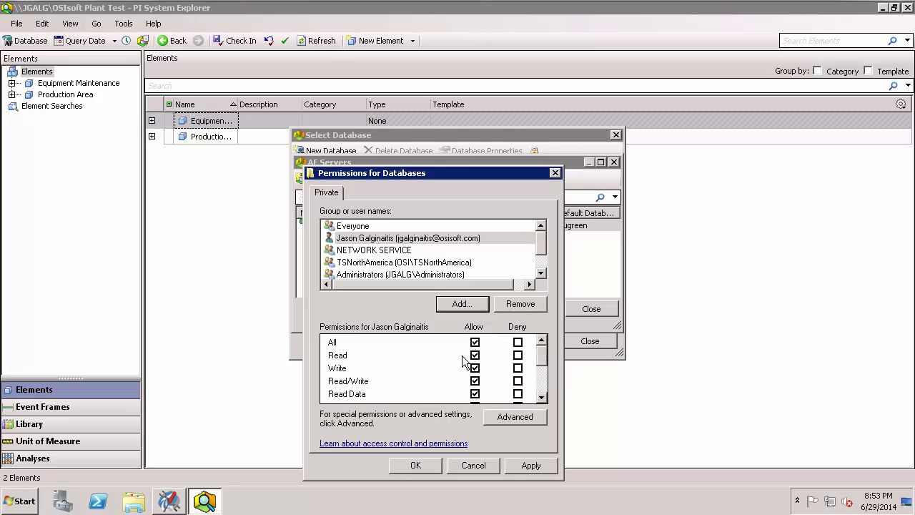
{"action": "left_click", "coordinate": [474, 368]}
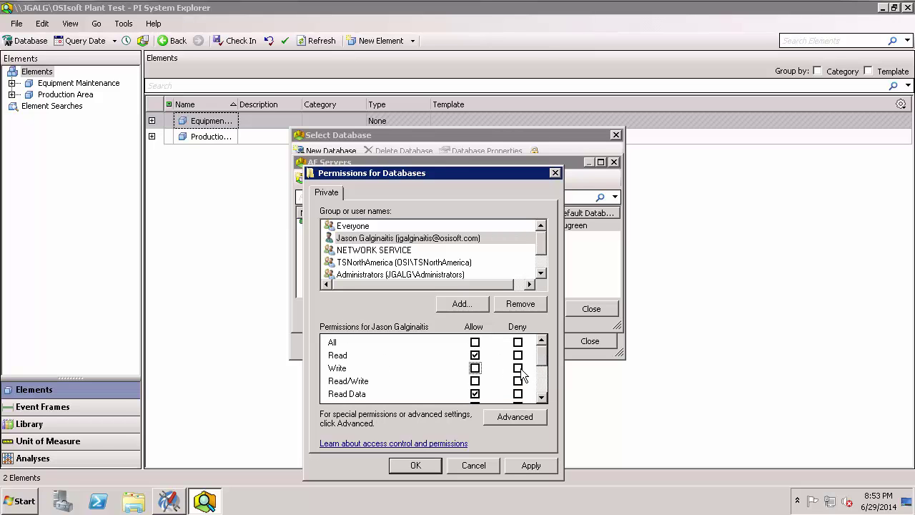
{"action": "left_click_drag", "start_coordinate": [542, 361], "coordinate": [542, 367]}
{"action": "scroll", "coordinate": [478, 382], "scroll_direction": "down", "scroll_amount": 2}
{"action": "left_click", "coordinate": [474, 394]}
{"action": "scroll", "coordinate": [478, 406], "scroll_direction": "down", "scroll_amount": 1}
{"action": "key", "text": "Return"}
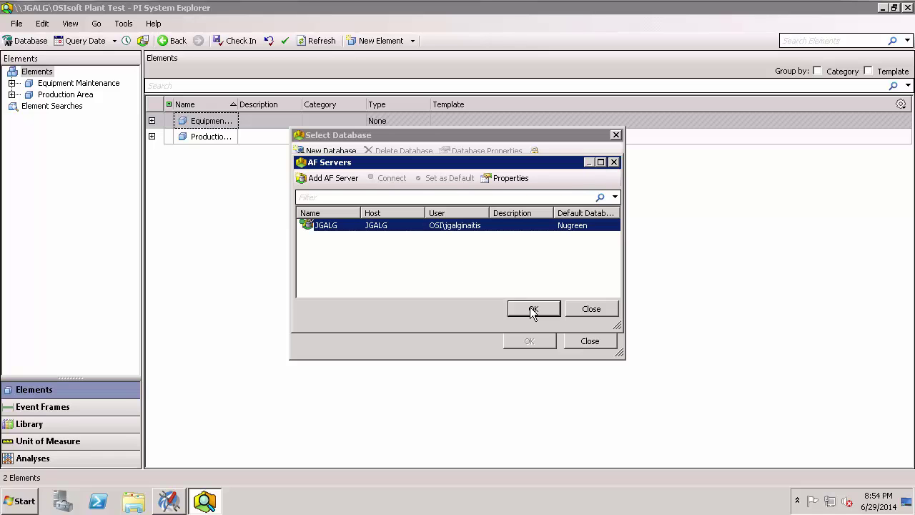
Add svc-tspiwebclientssv to OSIsoft Plant Test's database permissions, withholding Write, Delete and Admin.
{"action": "left_click", "coordinate": [532, 311]}
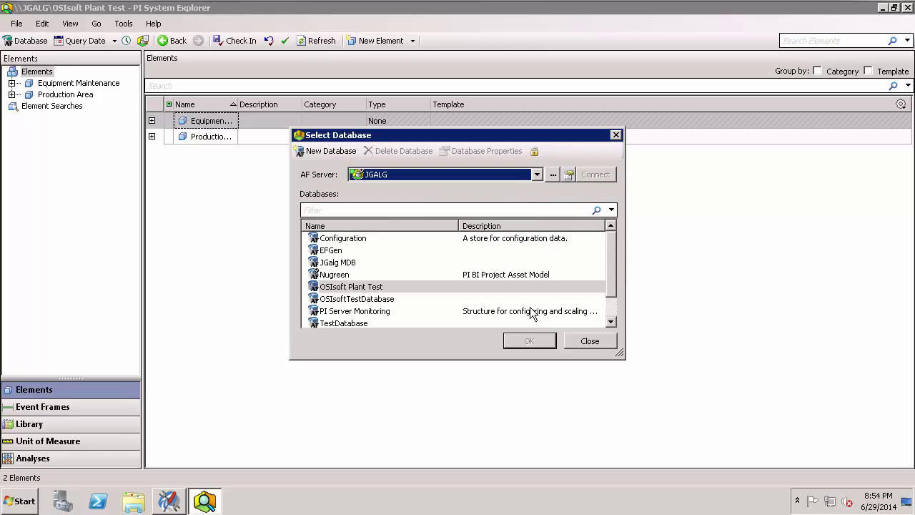
{"action": "right_click", "coordinate": [353, 289]}
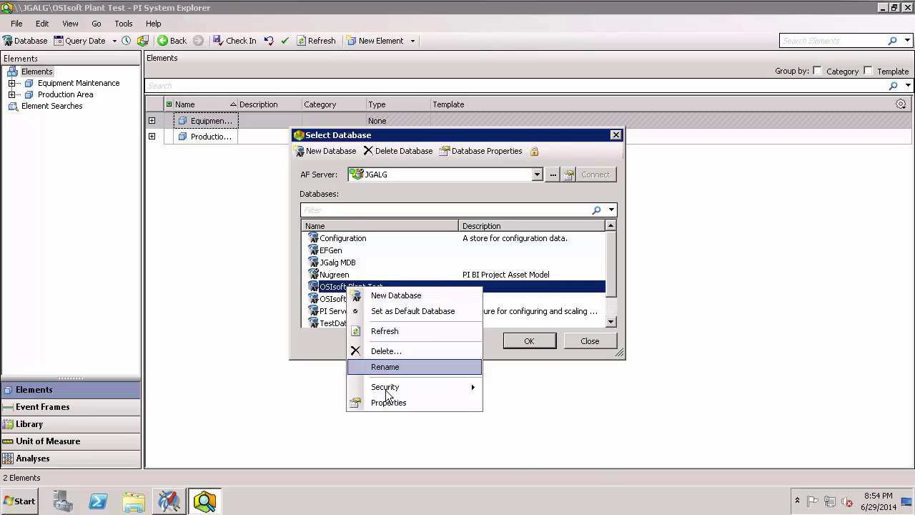
{"action": "mouse_move", "coordinate": [387, 392]}
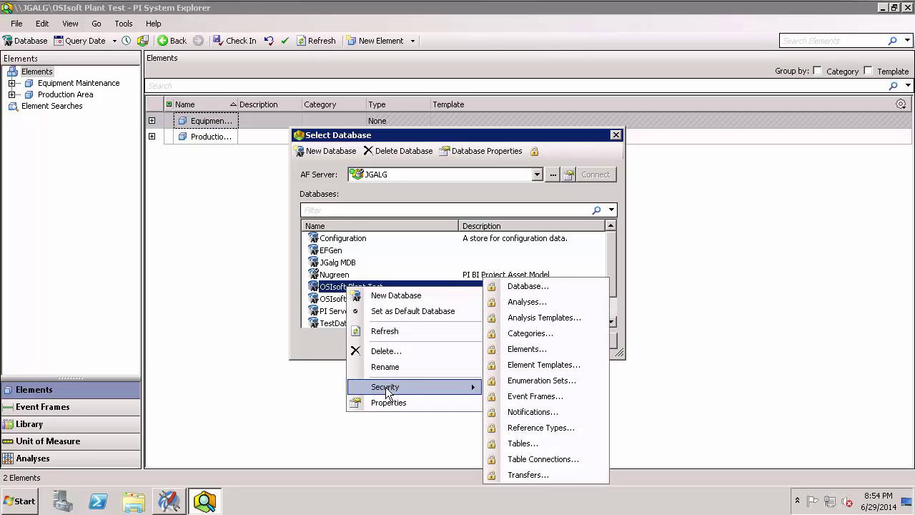
{"action": "left_click", "coordinate": [537, 286]}
{"action": "left_click", "coordinate": [469, 274]}
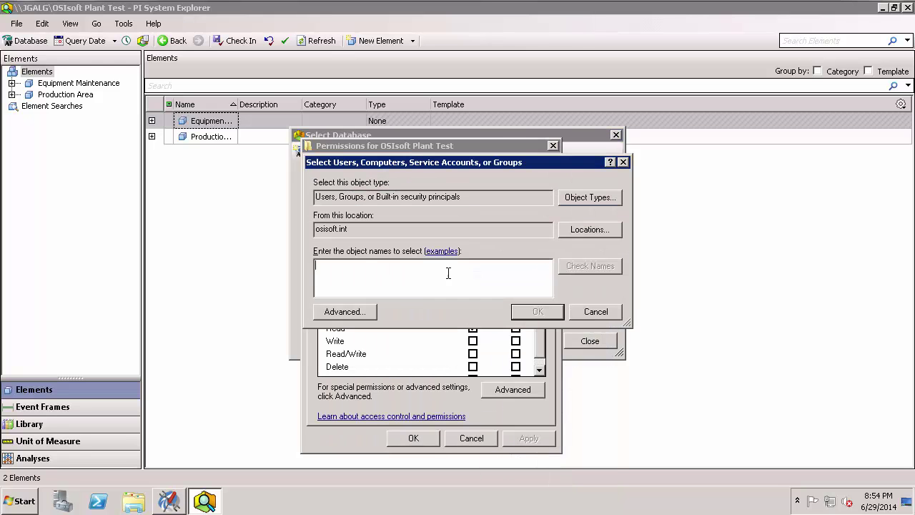
{"action": "type", "text": "svc-tspiwebclientssv"}
{"action": "left_click", "coordinate": [539, 315]}
{"action": "left_click", "coordinate": [472, 341]}
{"action": "left_click", "coordinate": [475, 367]}
{"action": "left_click", "coordinate": [474, 377]}
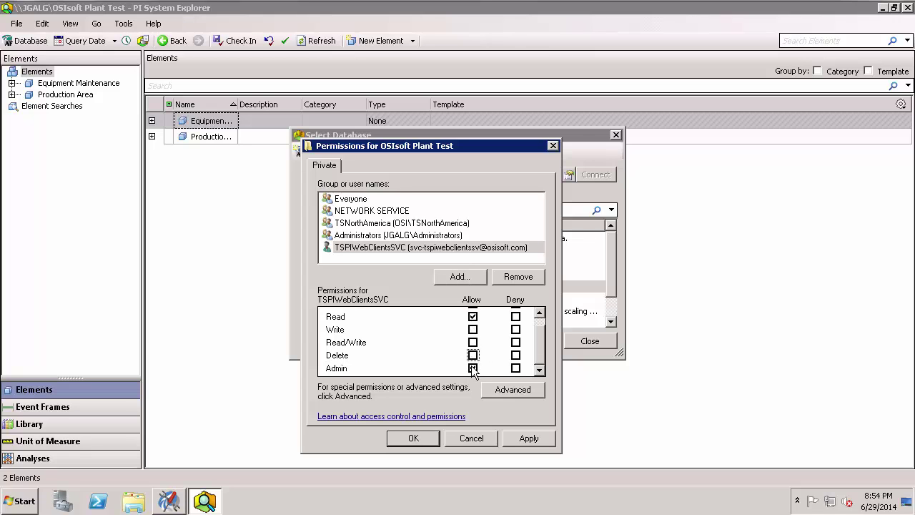
Add the user's training account, save the permissions and close the database chooser.
{"action": "left_click", "coordinate": [459, 276]}
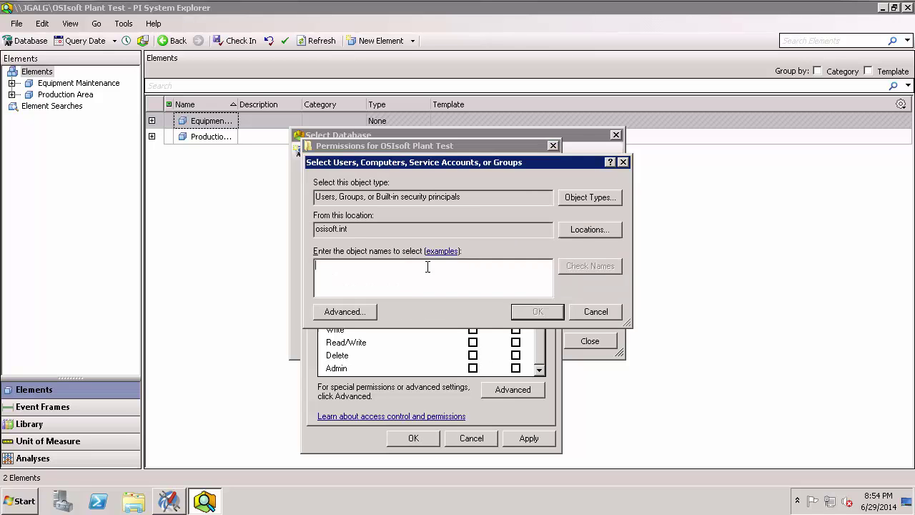
{"action": "type", "text": "jgalgtrain"}
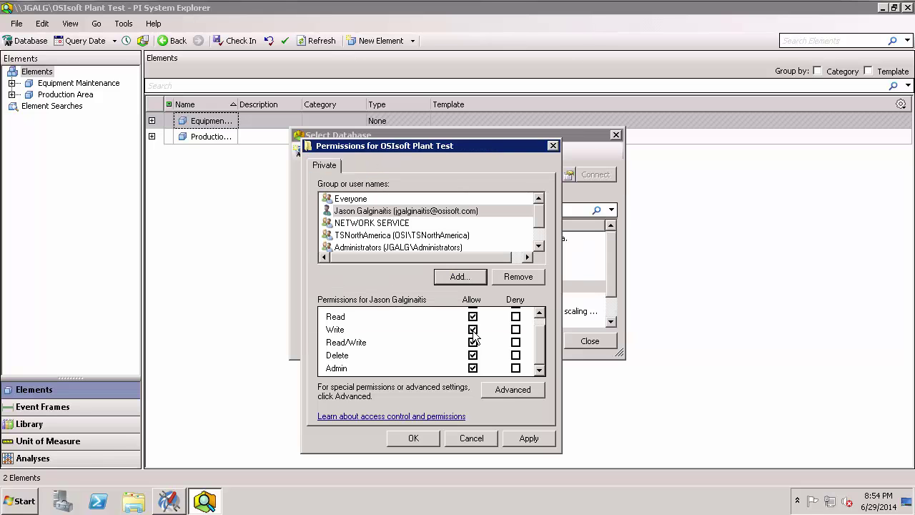
{"action": "left_click", "coordinate": [429, 438]}
{"action": "left_click", "coordinate": [530, 341]}
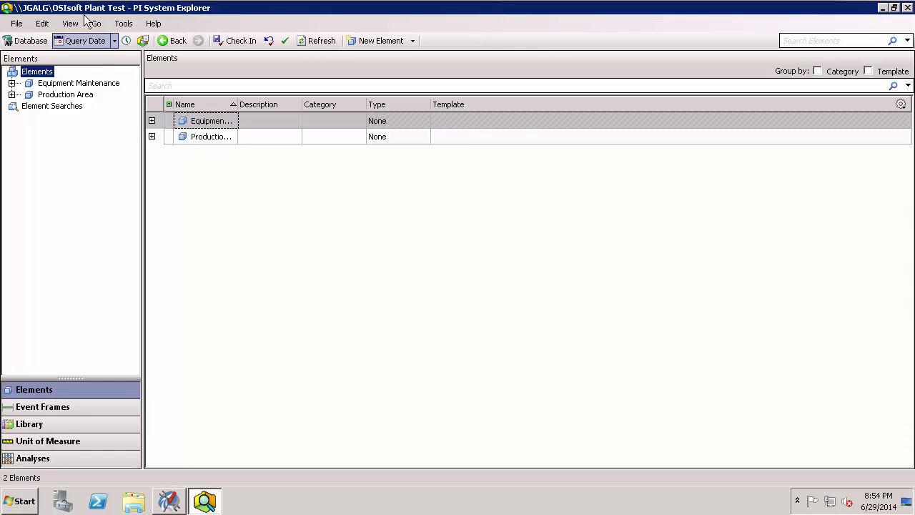
Add the svc-tspiwebclientssv service account to Equipment Maintenance's permissions and save.
{"action": "right_click", "coordinate": [67, 86]}
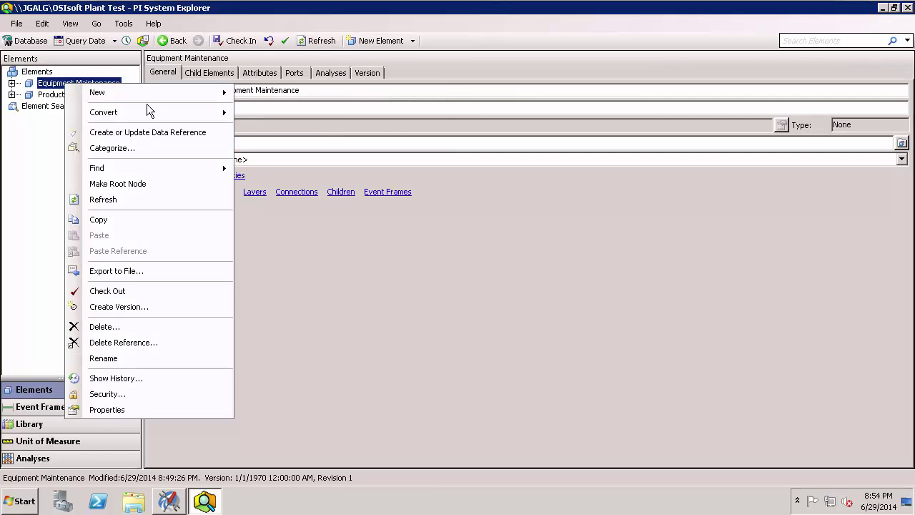
{"action": "left_click", "coordinate": [107, 396]}
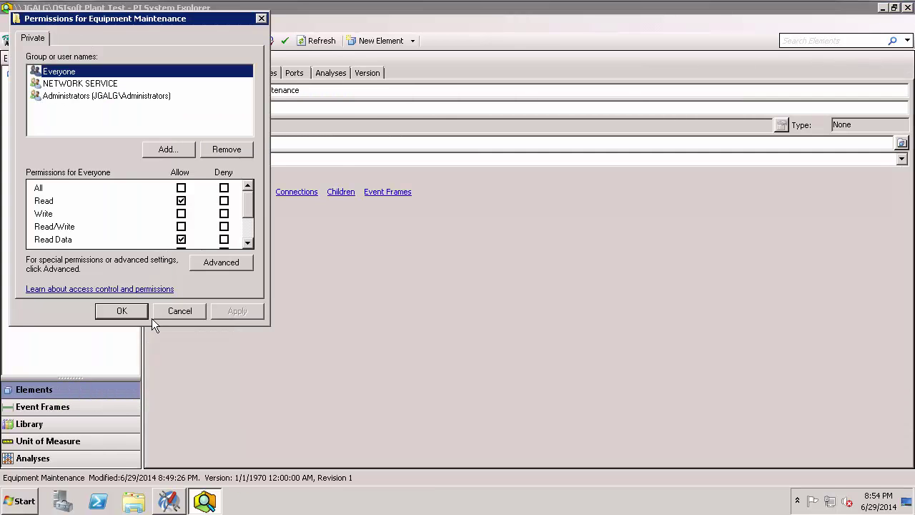
{"action": "left_click", "coordinate": [167, 149]}
{"action": "type", "text": "s"}
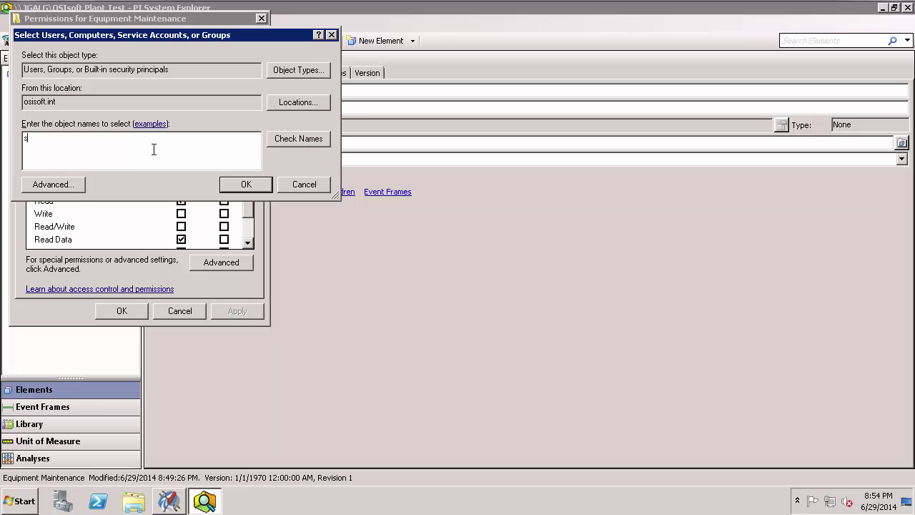
{"action": "type", "text": "vc-tspiwebclientssv"}
{"action": "key", "text": "Return"}
{"action": "scroll", "coordinate": [178, 242], "scroll_direction": "down", "scroll_amount": 2}
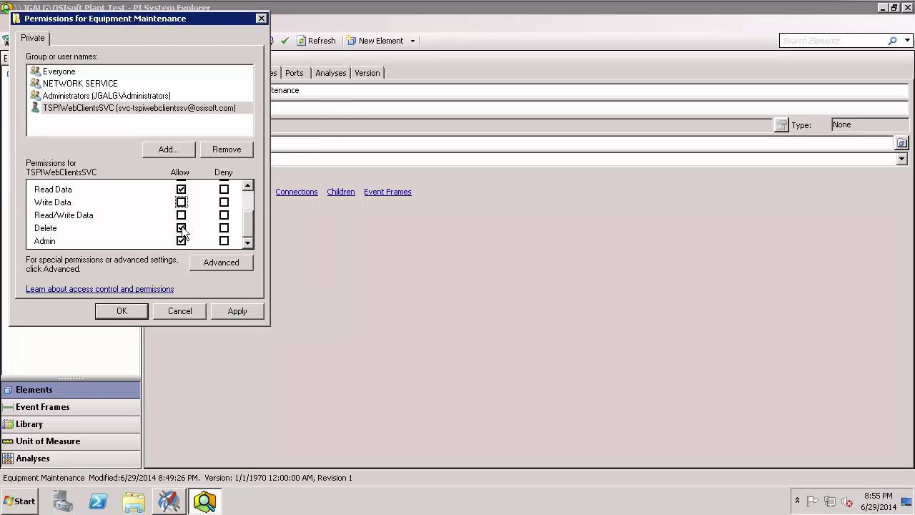
{"action": "left_click", "coordinate": [134, 313]}
Add the user's account to Equipment Maintenance's permissions and open Advanced security settings.
{"action": "right_click", "coordinate": [75, 84]}
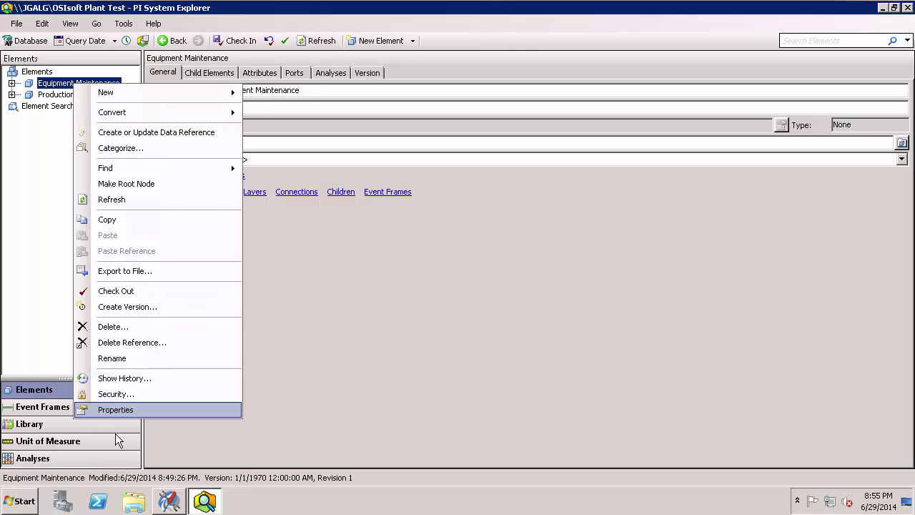
{"action": "left_click", "coordinate": [116, 394]}
{"action": "left_click", "coordinate": [164, 149]}
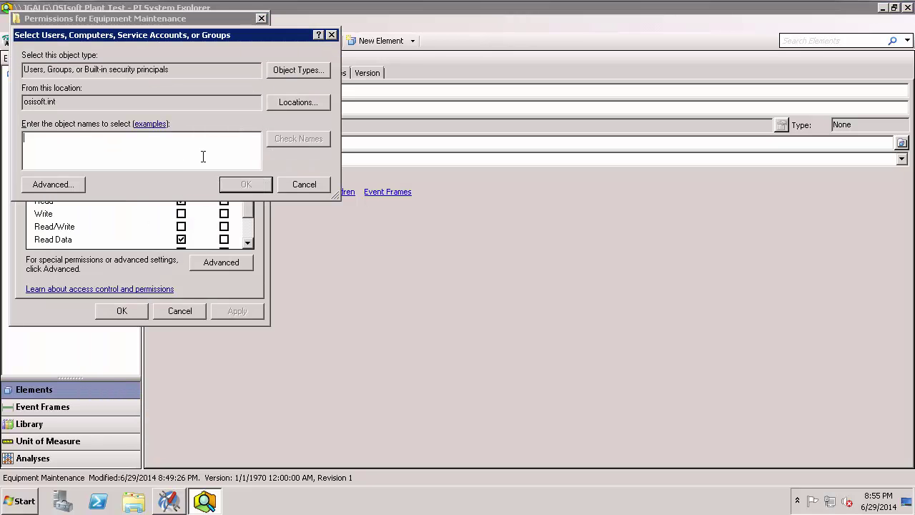
{"action": "type", "text": "jgalginaitis"}
{"action": "key", "text": "Return"}
{"action": "key", "text": "Down"}
{"action": "key", "text": "Down"}
{"action": "key", "text": "Down"}
{"action": "key", "text": "Down"}
{"action": "key", "text": "Down"}
{"action": "key", "text": "Down"}
{"action": "key", "text": "Down"}
{"action": "key", "text": "Down"}
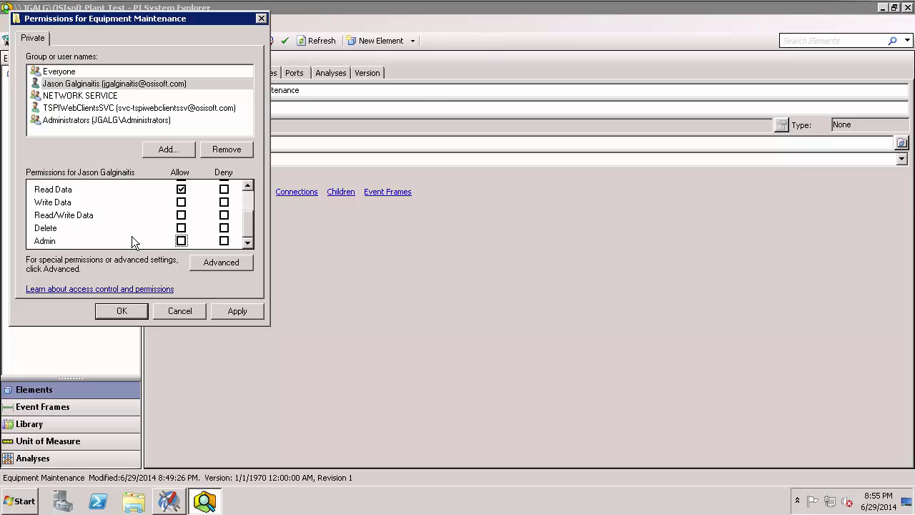
{"action": "left_click", "coordinate": [233, 262]}
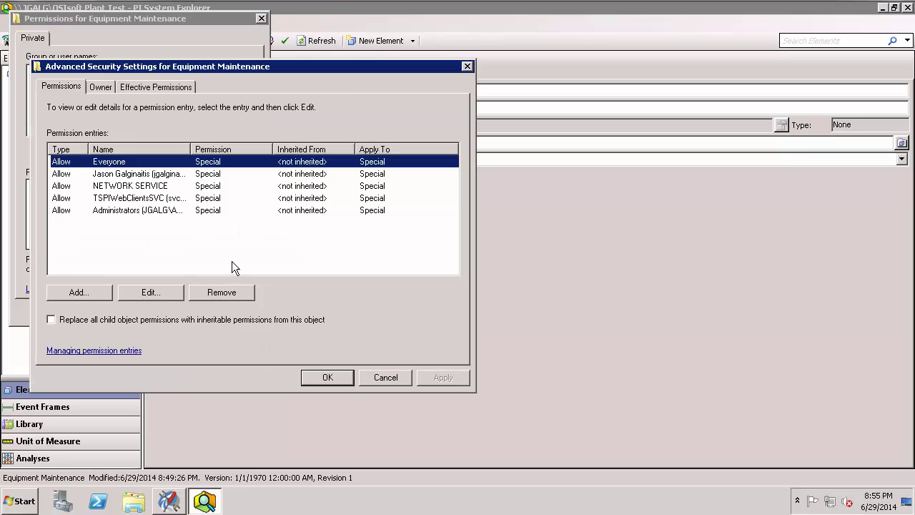
Replace all child element permissions with Equipment Maintenance's, confirm Yes, and save the permissions.
{"action": "left_click", "coordinate": [82, 322]}
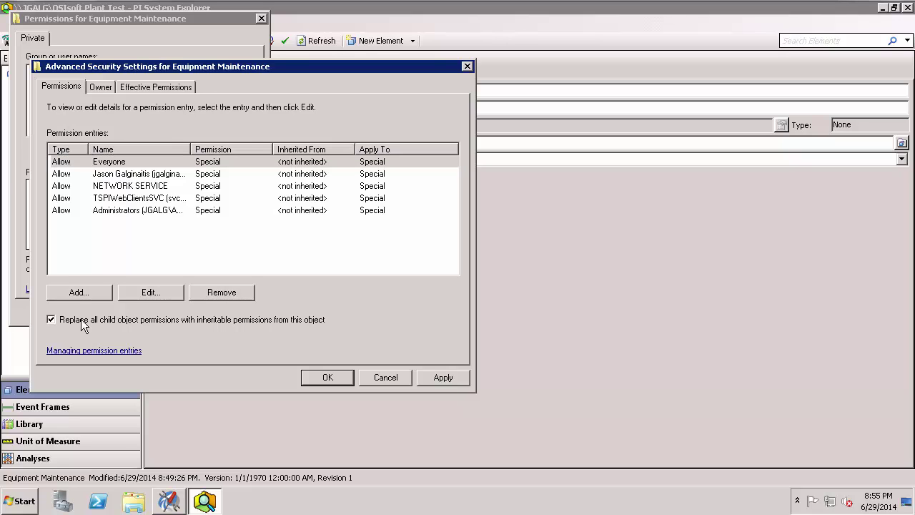
{"action": "left_click", "coordinate": [332, 379]}
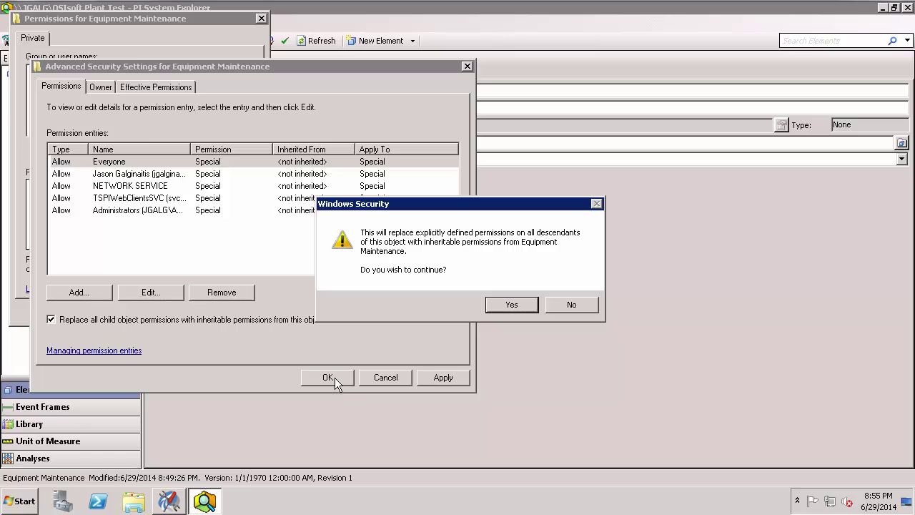
{"action": "left_click", "coordinate": [498, 303]}
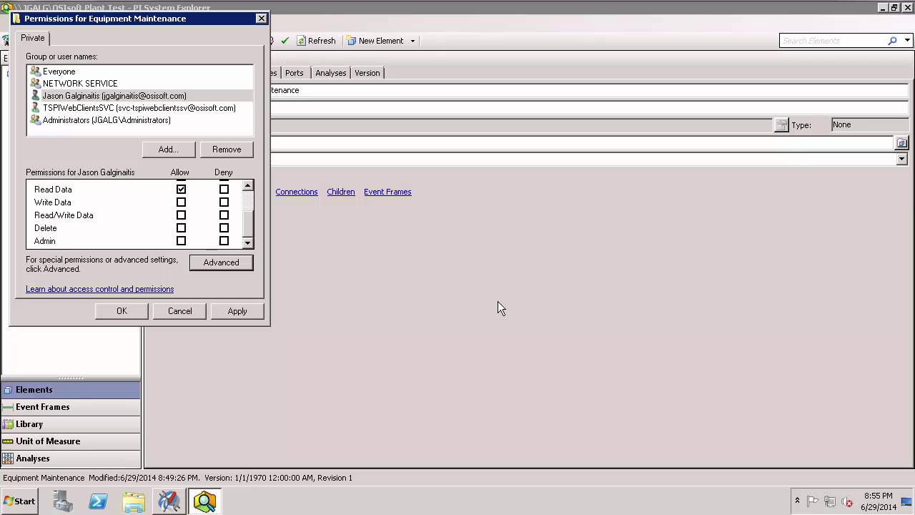
{"action": "left_click", "coordinate": [121, 311]}
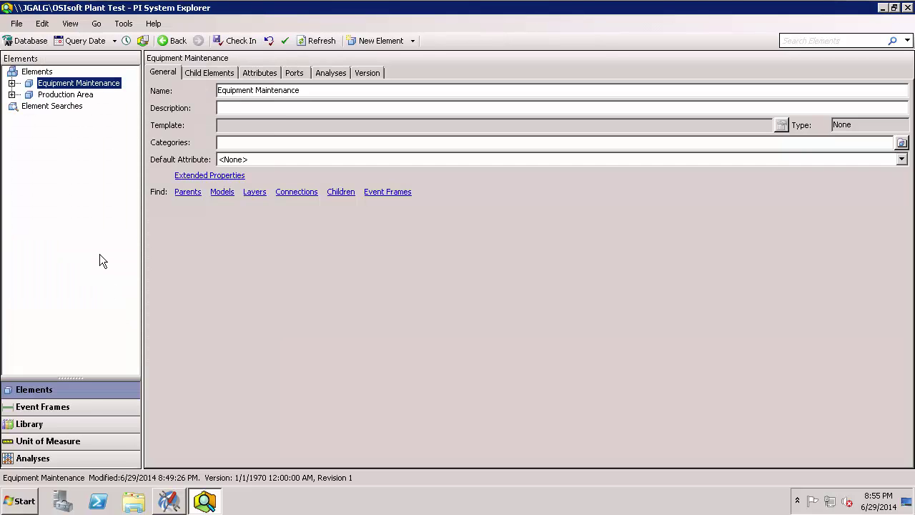